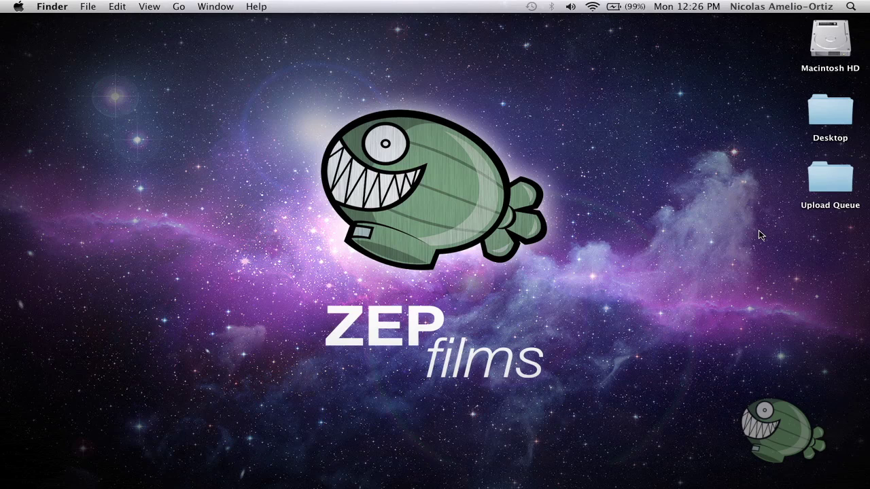
Step: Bring Final Cut Pro forward and scrub and play through the brick-wall interview clip
mouse_move(379, 487)
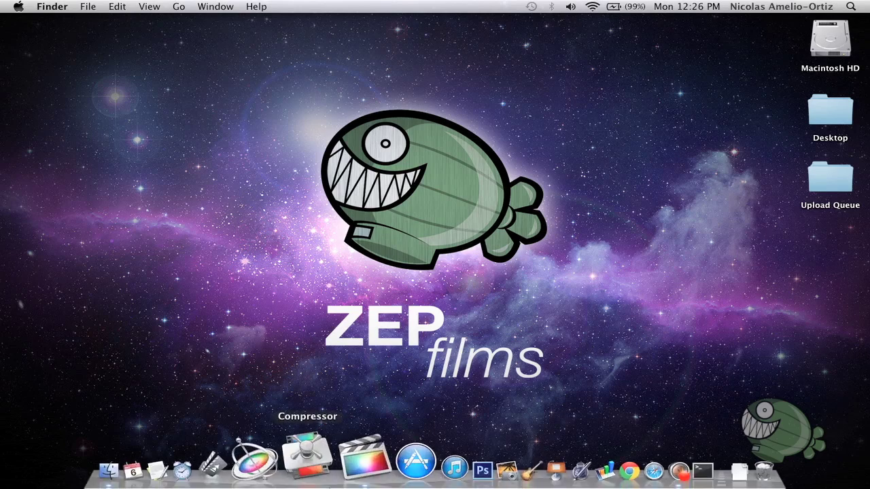
click(356, 468)
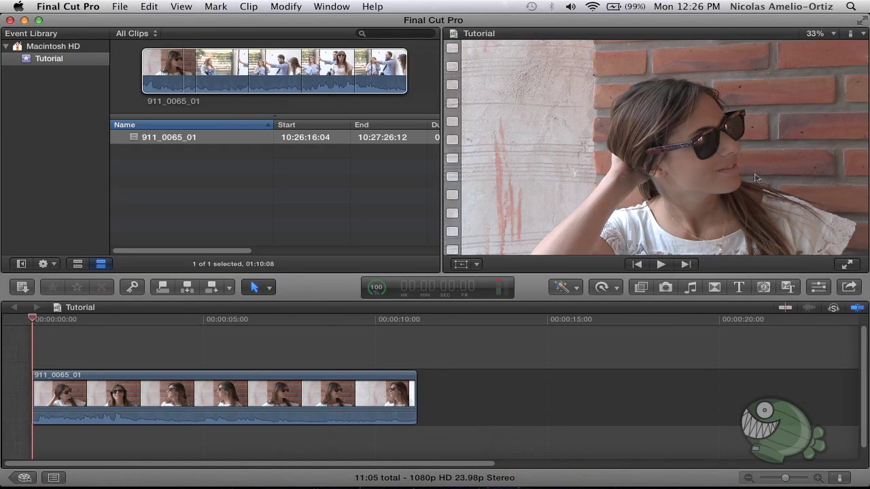
click(68, 321)
mouse_move(71, 323)
mouse_down()
mouse_move(282, 320)
mouse_move(102, 328)
mouse_up()
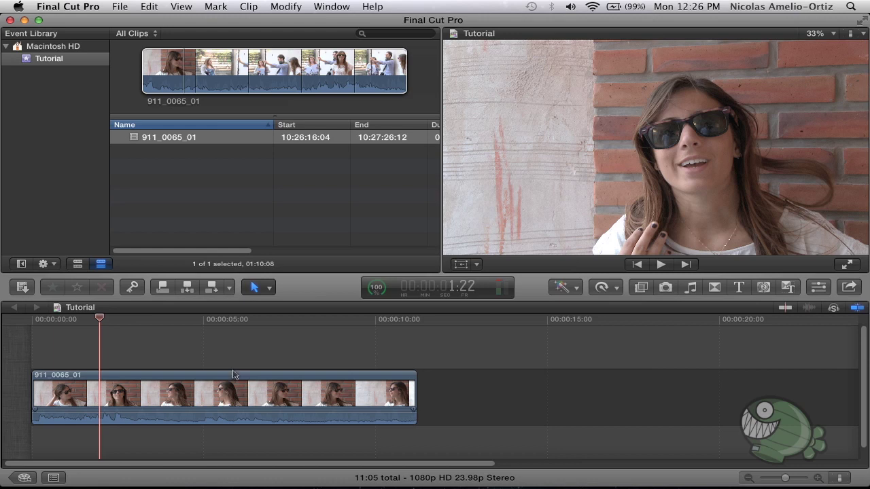
drag(123, 327, 2, 312)
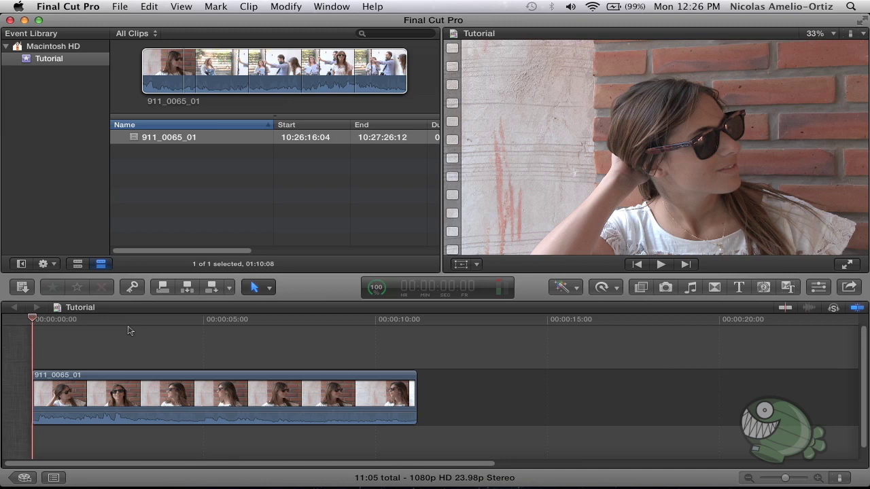
key(space)
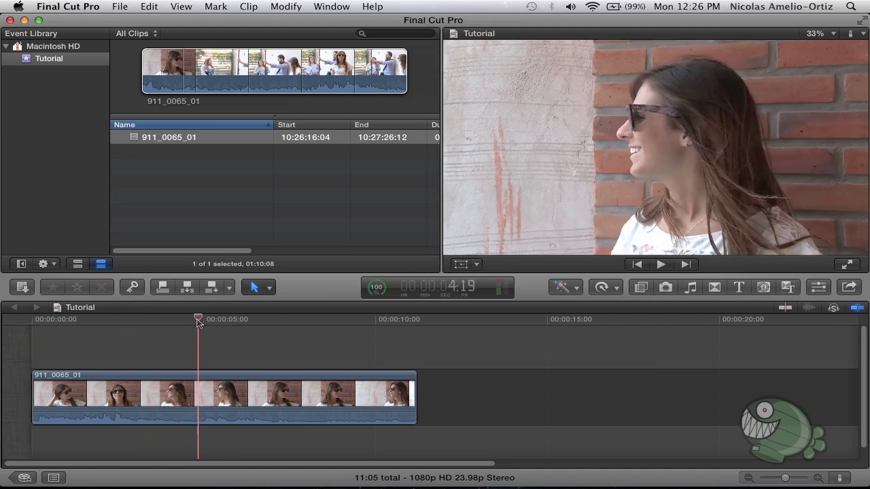
drag(123, 334, 113, 334)
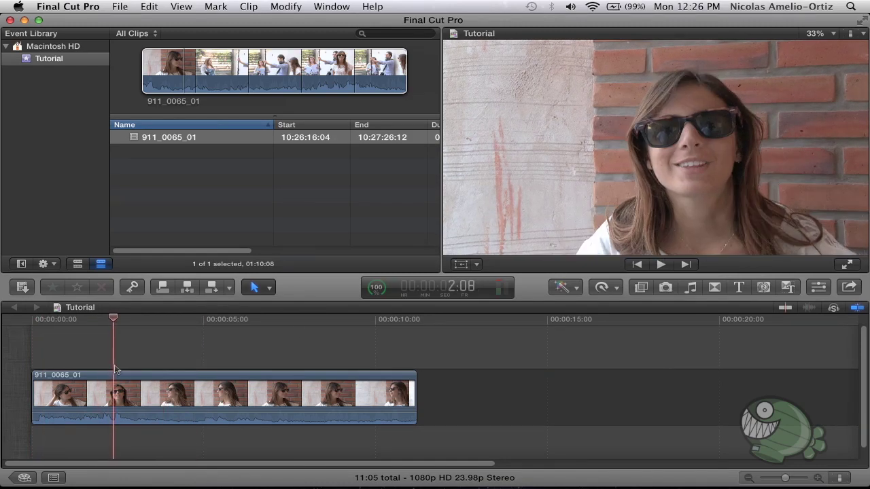
mouse_move(141, 319)
mouse_down()
mouse_move(218, 320)
mouse_move(2, 317)
mouse_up()
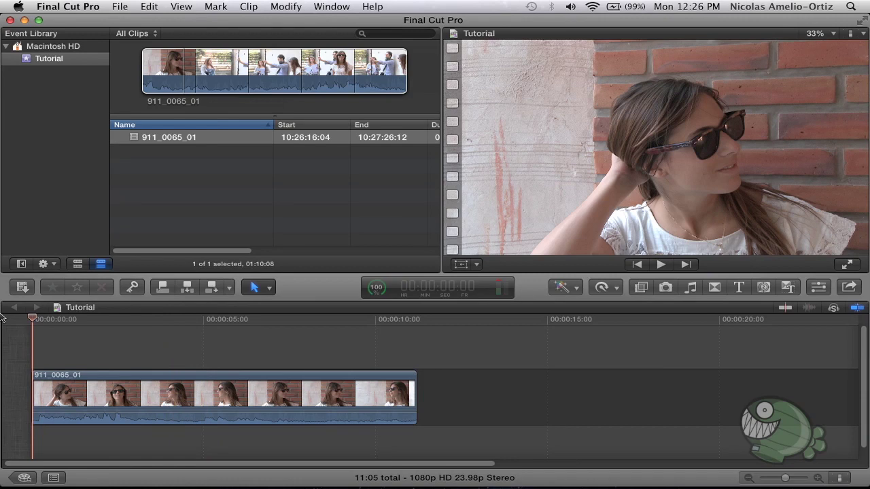
mouse_move(107, 320)
mouse_down()
mouse_move(130, 332)
mouse_move(11, 322)
mouse_up()
Step: Add the black Custom generator above the interview clip and trim it to the clip's full length
click(763, 288)
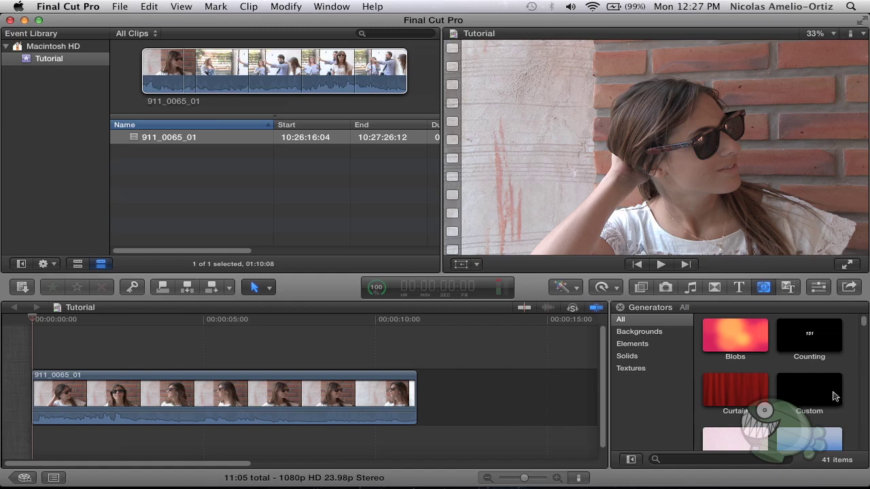
click(812, 396)
drag(809, 396, 398, 351)
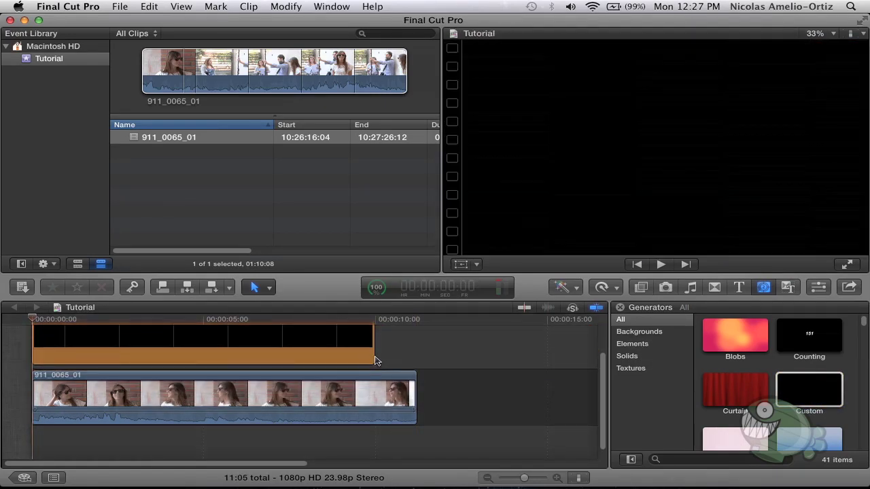
drag(373, 357, 408, 360)
drag(220, 319, 254, 319)
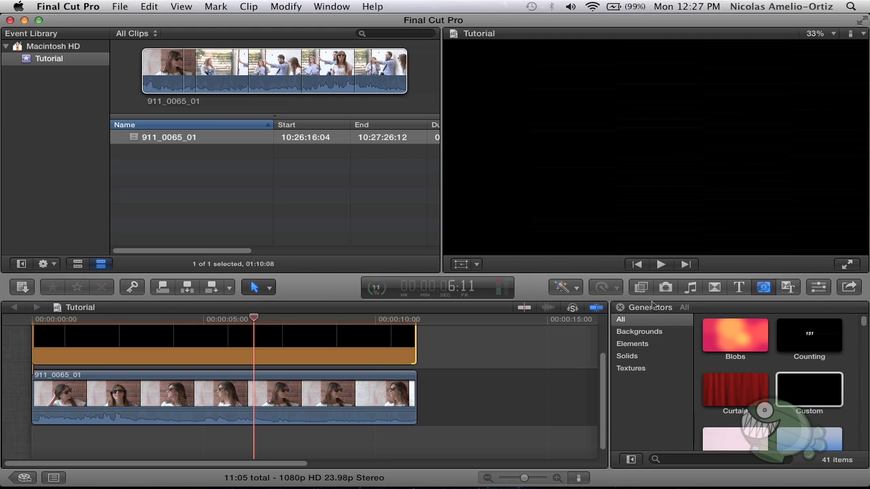
click(640, 288)
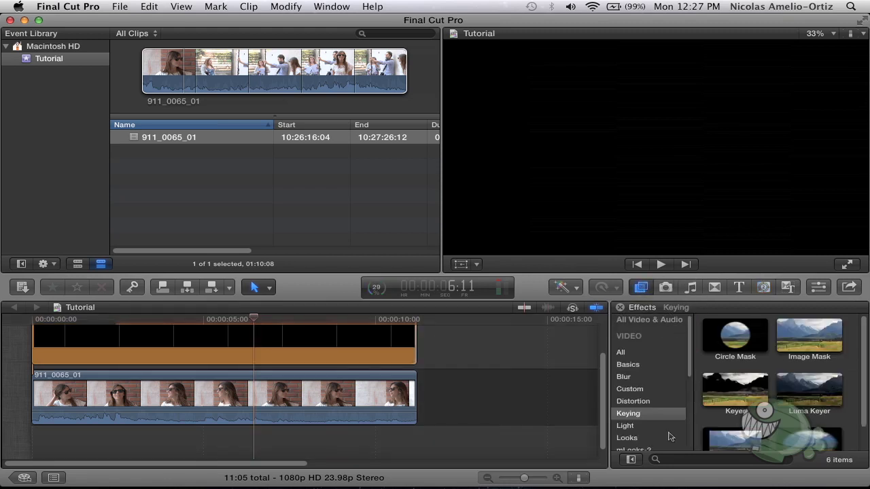
Step: Drop the Keying Circle Mask effect onto the Custom generator clip and select that clip
click(629, 413)
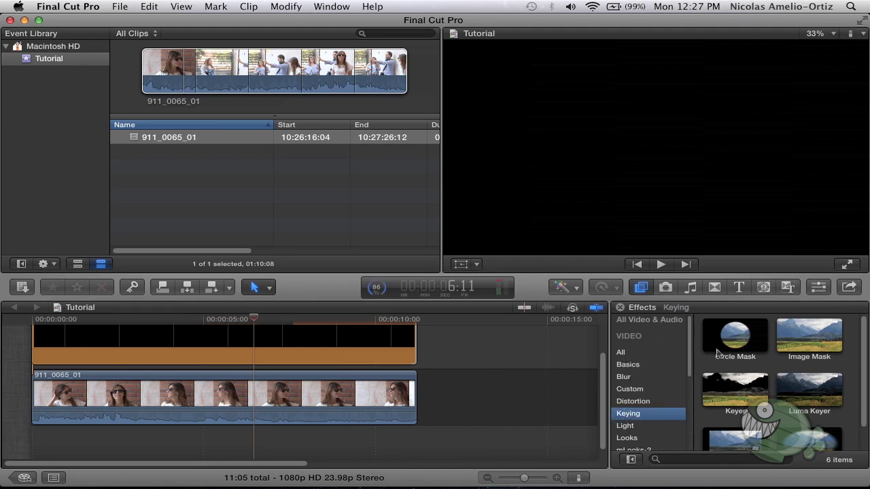
click(748, 346)
drag(753, 347, 171, 354)
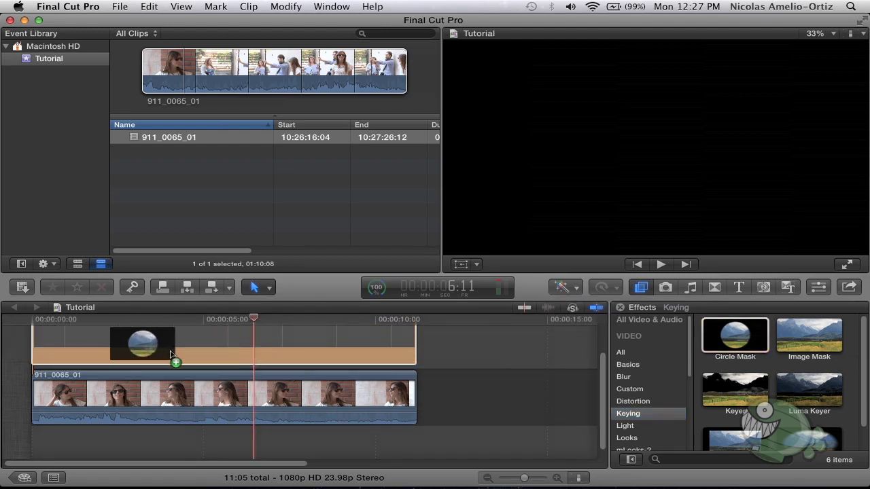
drag(171, 354, 271, 350)
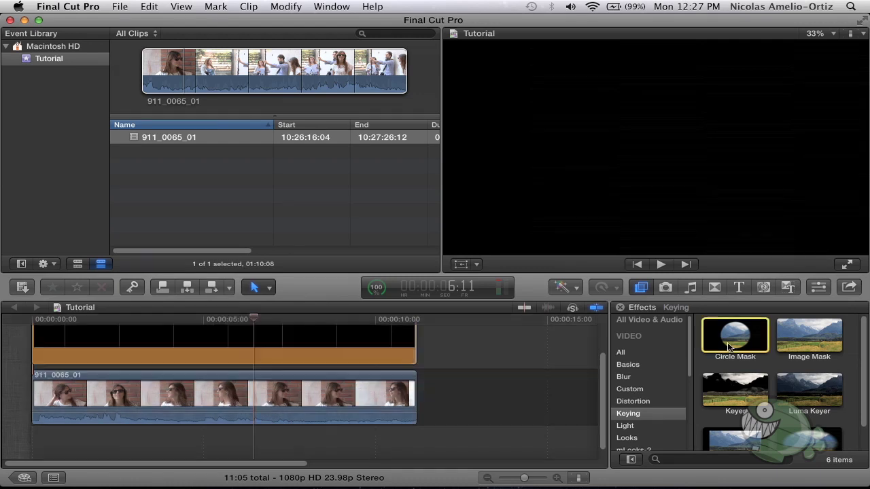
drag(728, 347, 221, 343)
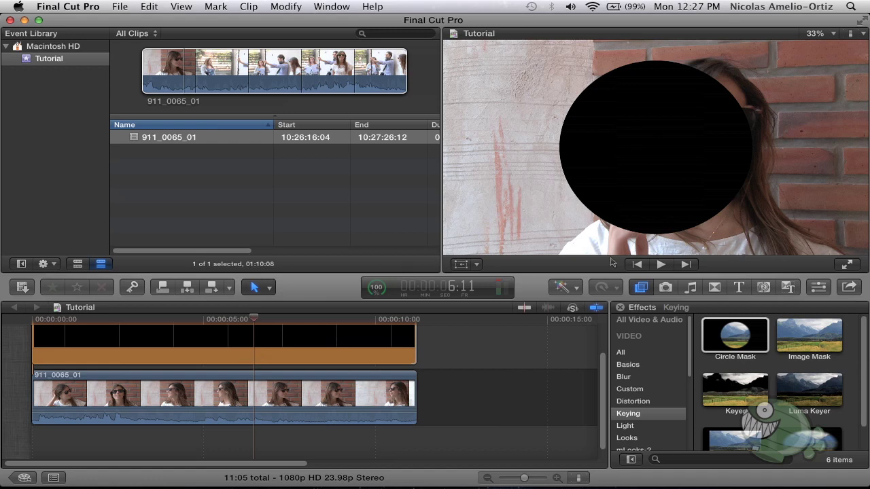
click(318, 322)
click(318, 343)
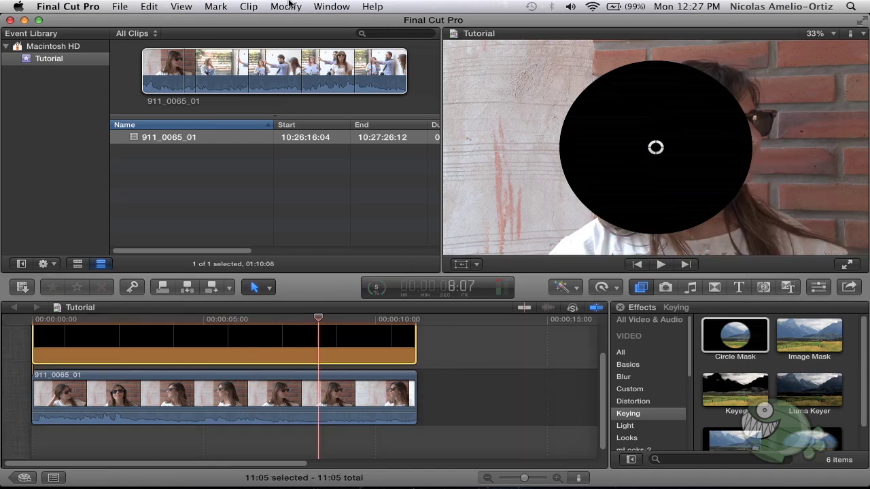
Step: Show the Inspector from the Window menu and shrink the Circle Mask Scale to 84%
click(341, 8)
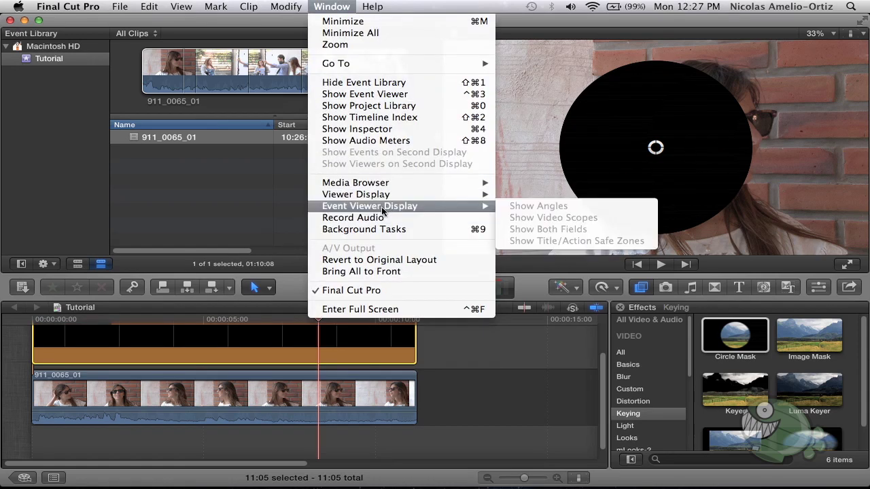
click(391, 132)
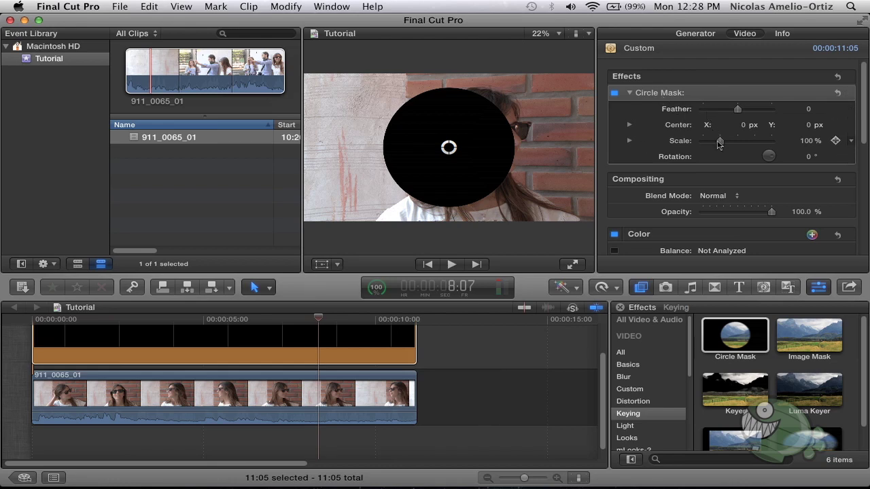
drag(720, 141, 717, 141)
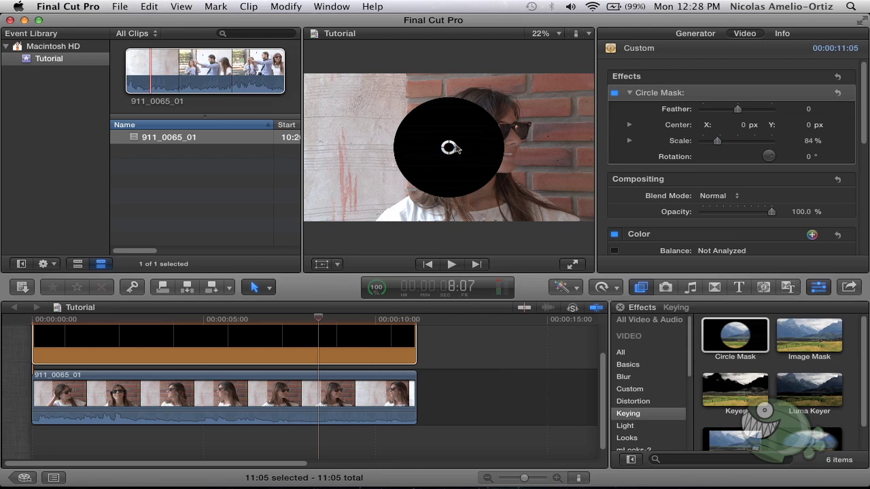
Step: Set Circle Mask Scale to 85% and Center to 0.22, 0.07, then move the playhead back
drag(449, 148, 487, 138)
mouse_move(718, 141)
mouse_down()
mouse_move(710, 145)
mouse_move(718, 141)
mouse_up()
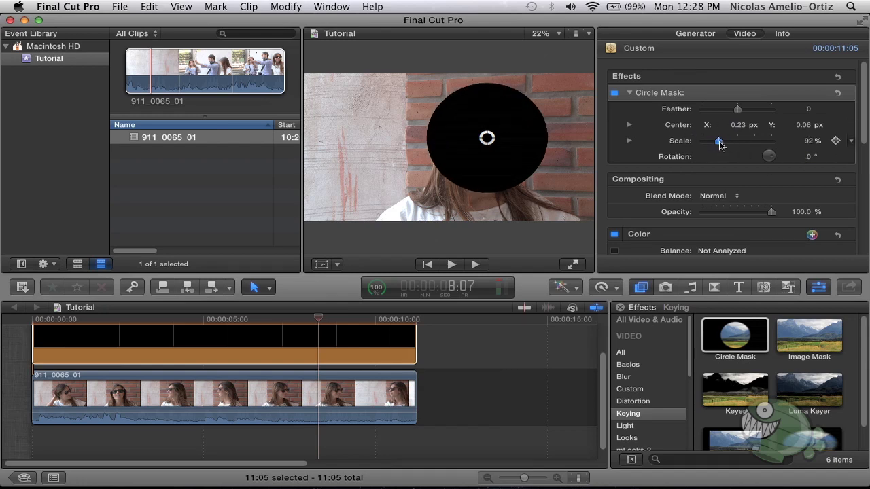
drag(486, 138, 485, 137)
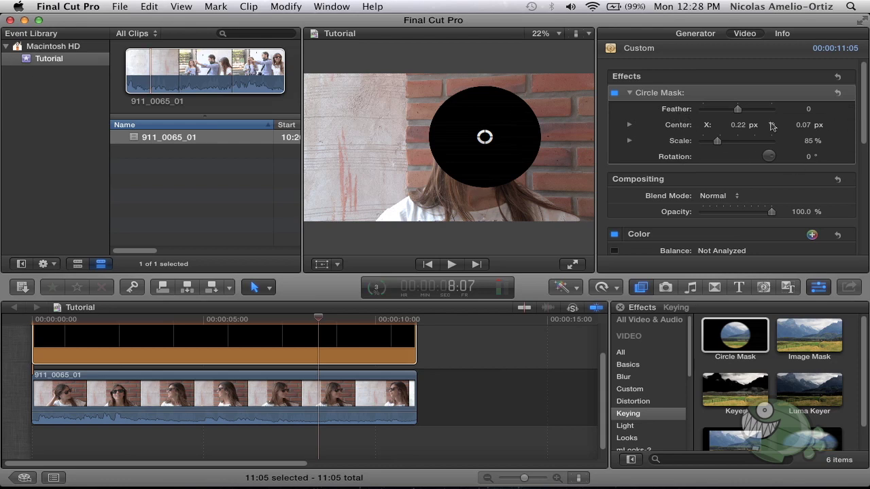
mouse_move(835, 141)
mouse_move(134, 316)
mouse_down()
mouse_move(105, 315)
mouse_move(210, 319)
mouse_move(107, 313)
mouse_move(192, 319)
mouse_up()
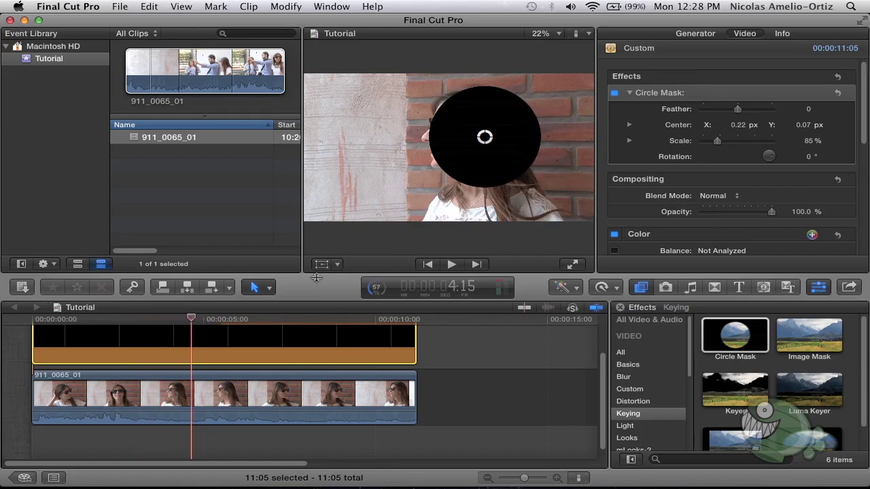
key(Left)
key(Left)
key(Left)
Step: Set a starting Center keyframe, then keyframe the mask later and shift it left over her face
key(Left)
key(Left)
key(Left)
key(Left)
key(Left)
key(Left)
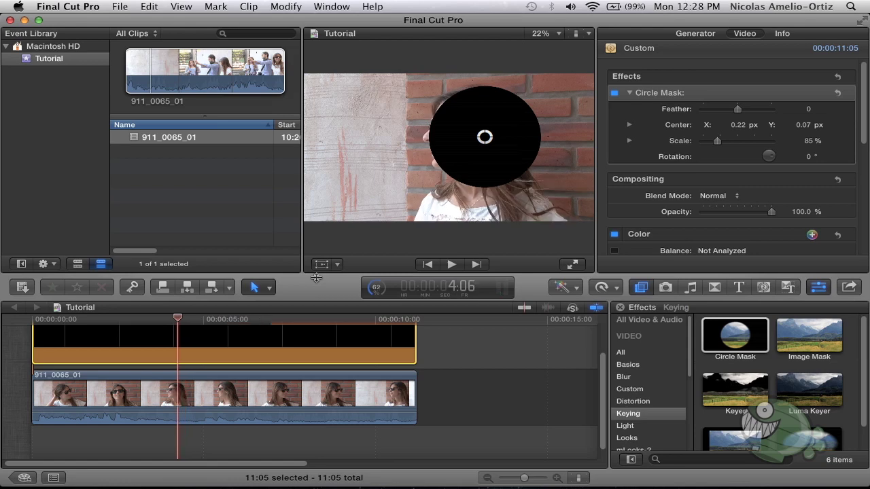
key(Left)
key(Left)
key(Left)
key(Left)
key(Left)
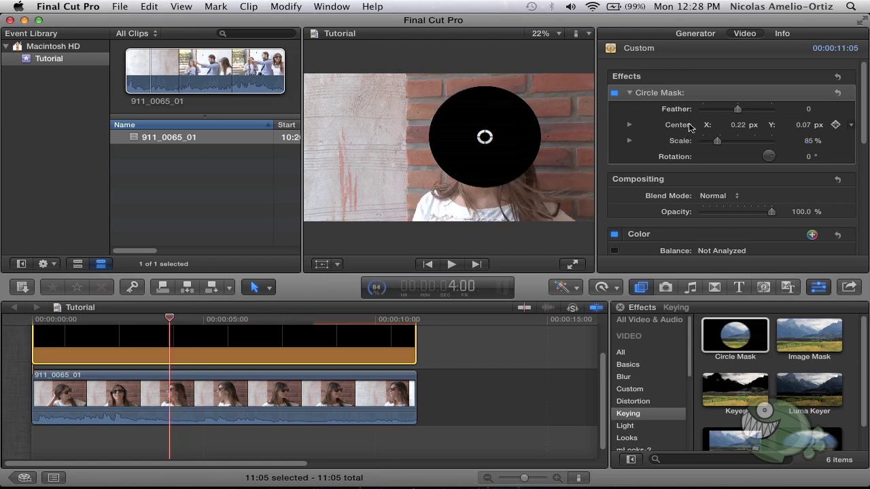
click(836, 126)
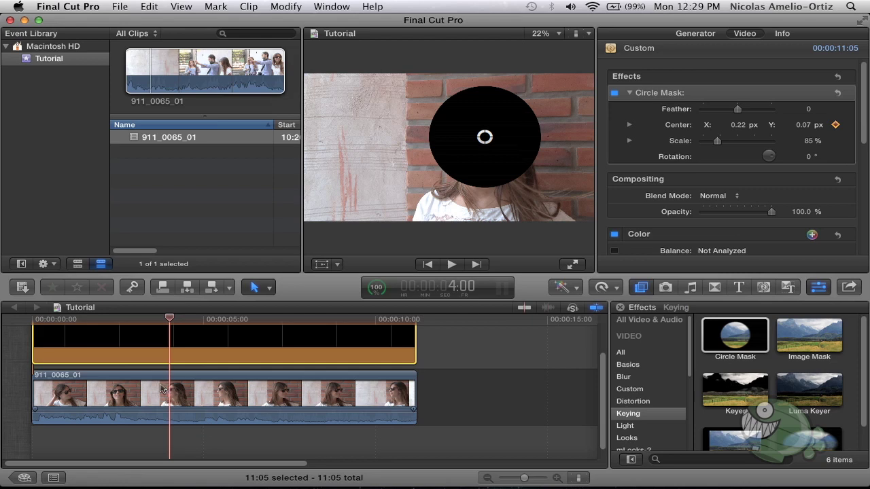
key(space)
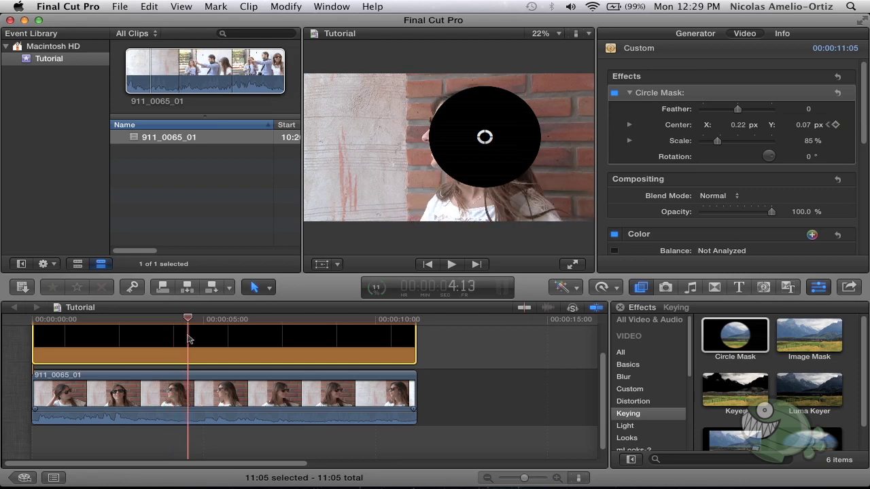
click(836, 125)
drag(484, 137, 467, 138)
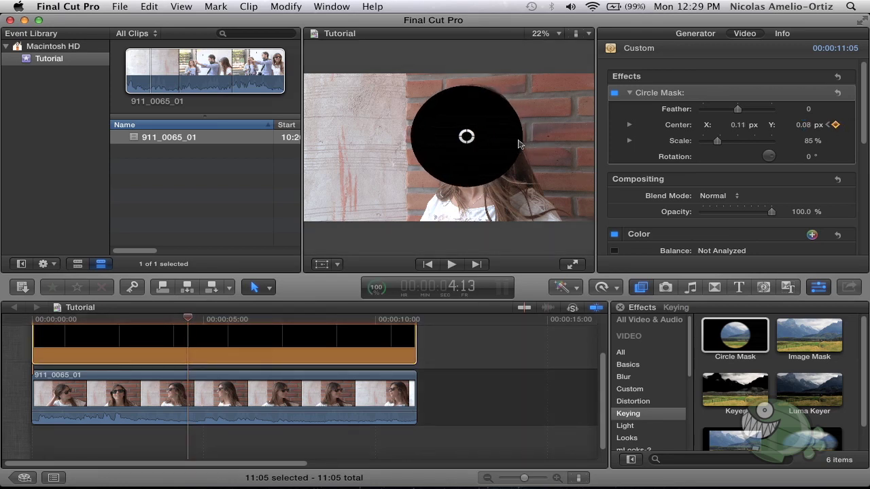
Step: Play ahead, add another Center keyframe, and move the mask right to cover her face
click(201, 355)
key(space)
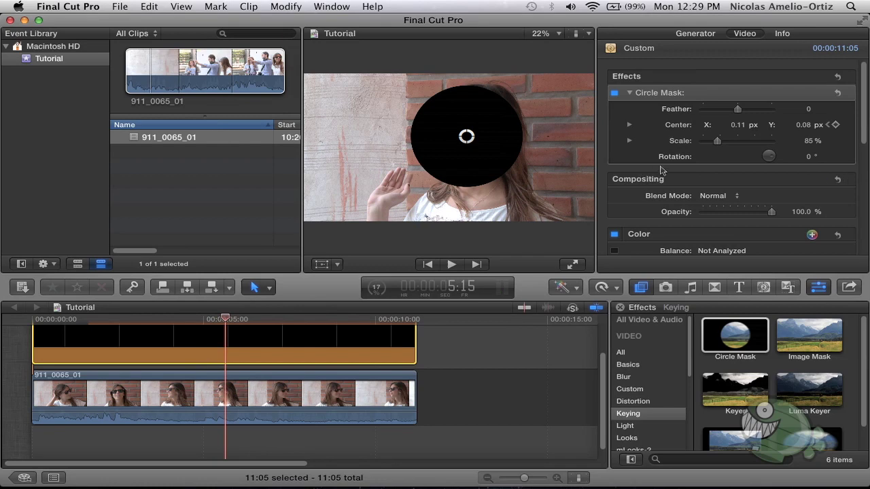
click(835, 124)
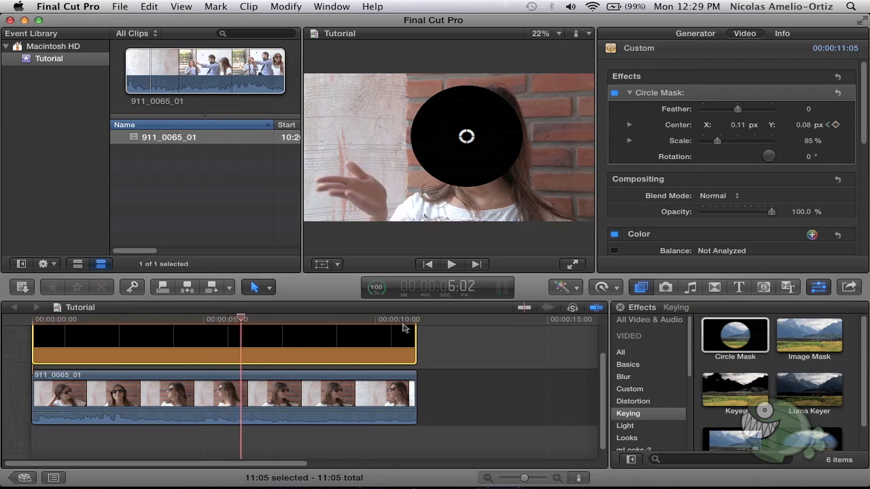
drag(467, 137, 477, 139)
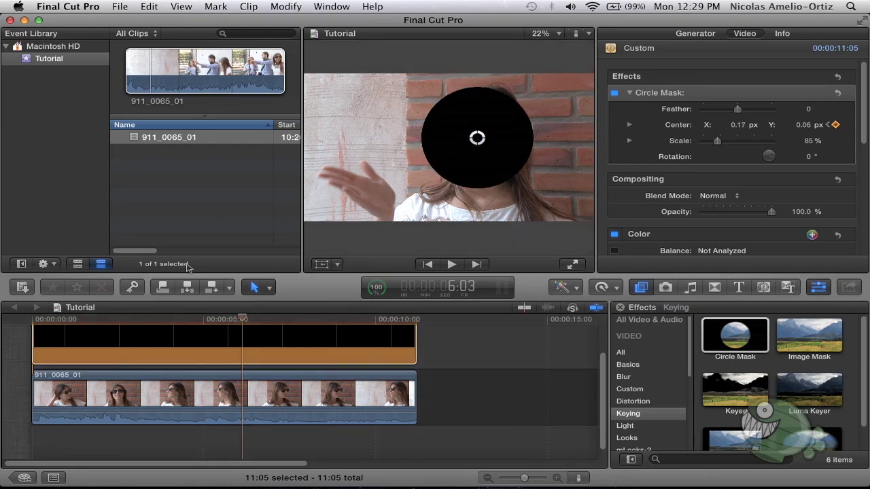
Step: Scrub back through the clip to review the mask tracking, then select the generator clip
mouse_move(237, 315)
mouse_down()
mouse_move(204, 310)
mouse_move(315, 309)
mouse_up()
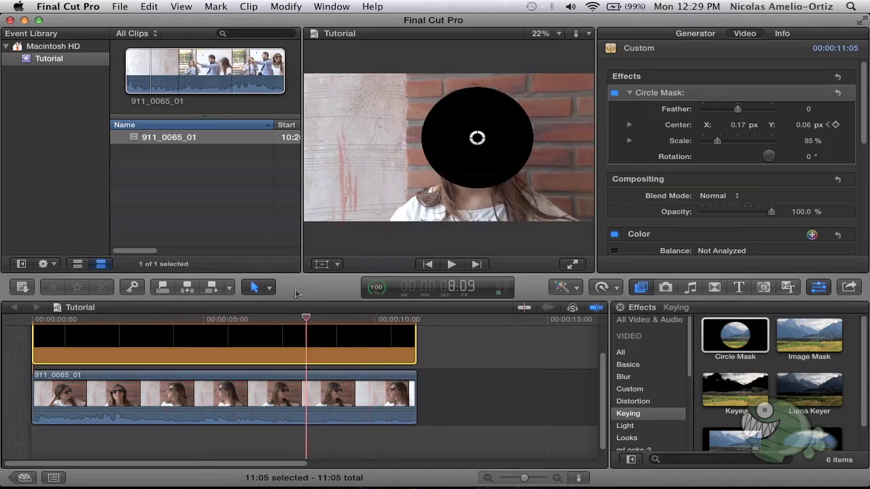
drag(315, 309, 91, 313)
key(Home)
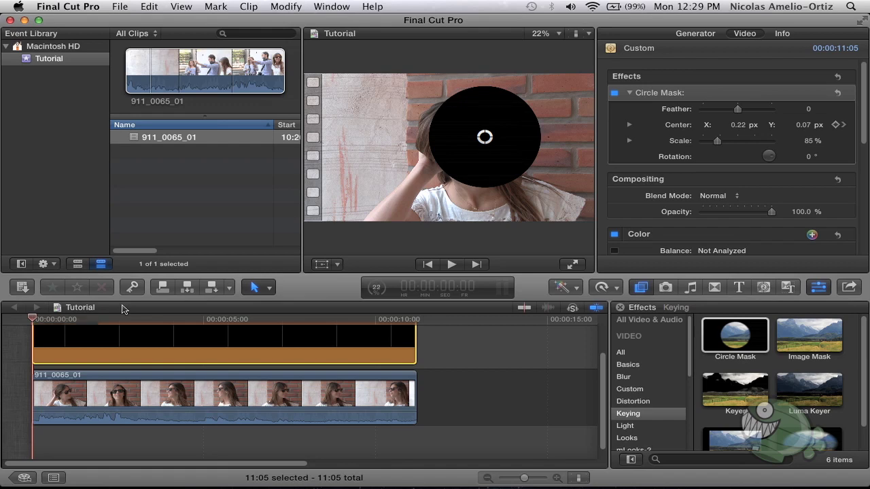
click(510, 387)
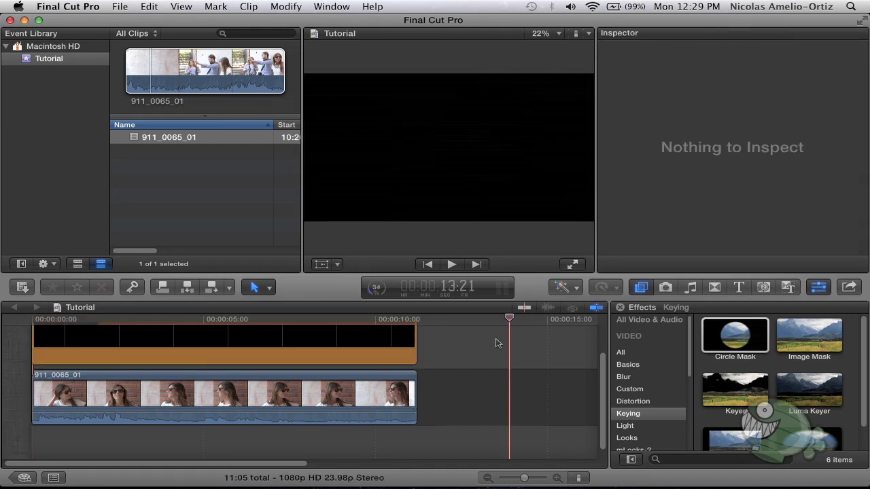
drag(259, 314, 21, 320)
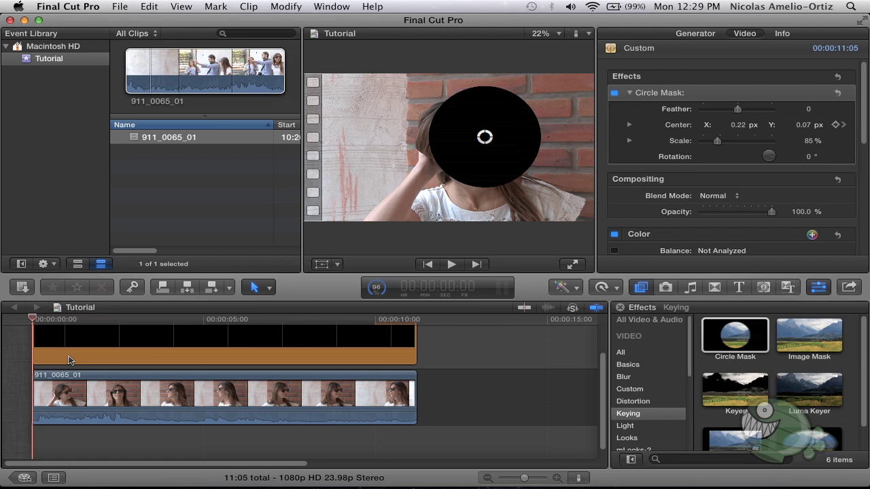
click(68, 360)
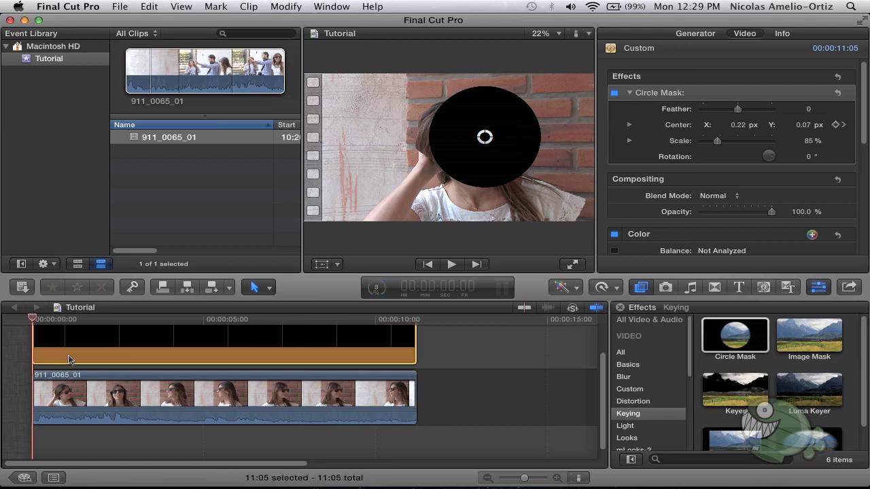
Step: Delete the circle-mask generator and stack an aligned copy of clip 911_0065_01 above the original
key(Delete)
click(88, 403)
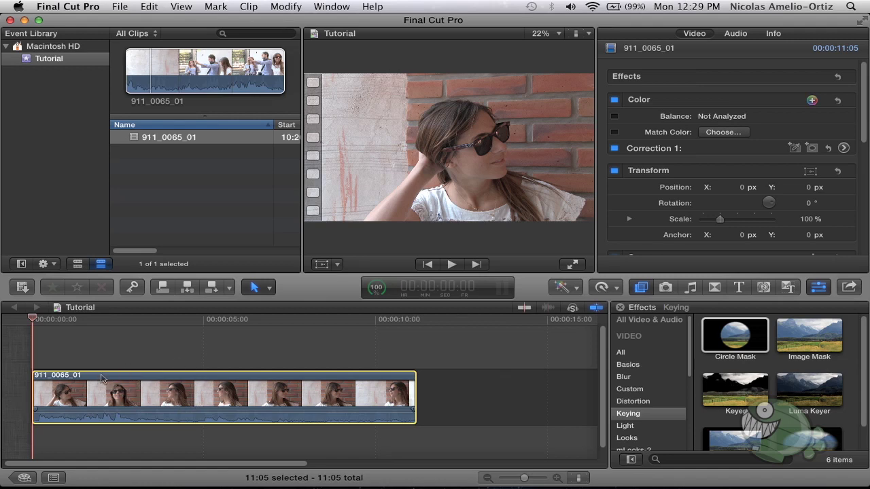
mouse_move(143, 387)
mouse_down()
mouse_move(170, 341)
mouse_move(147, 337)
mouse_up()
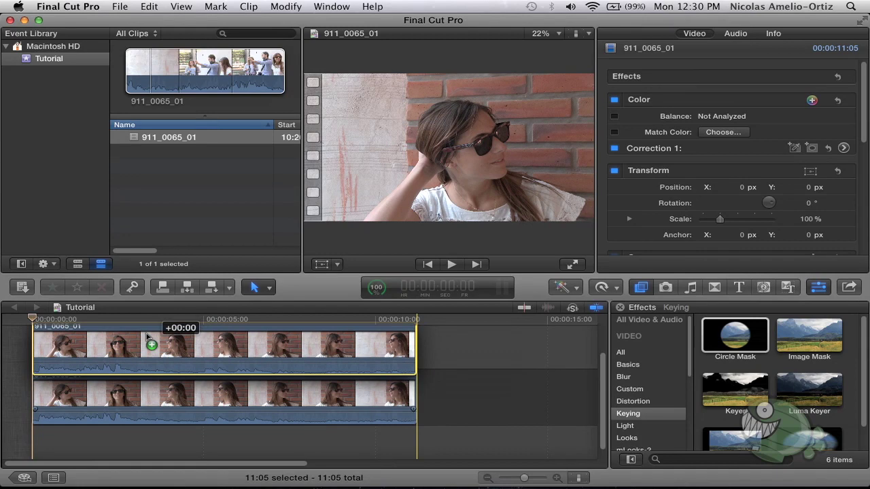
drag(146, 336, 148, 338)
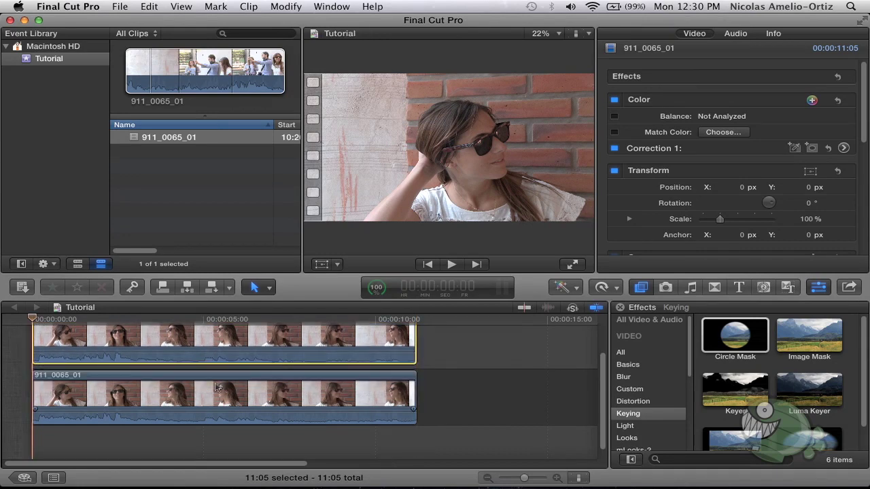
scroll(211, 388, up, 2)
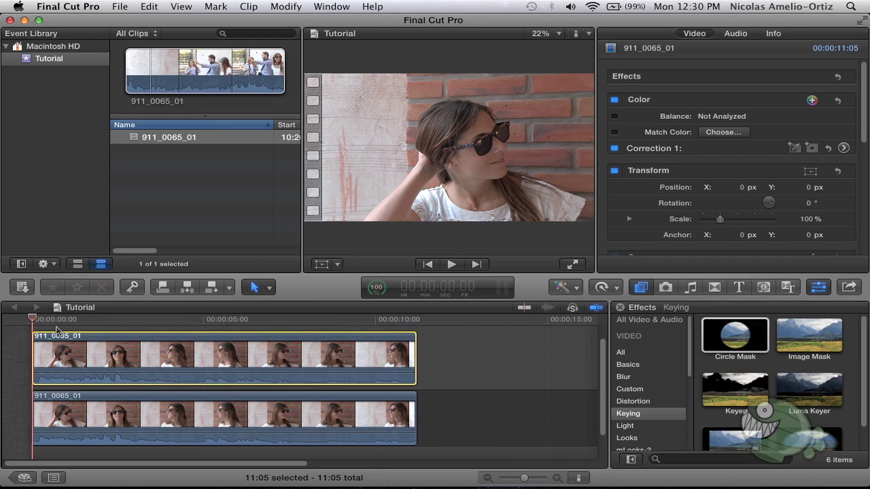
drag(57, 321, 134, 358)
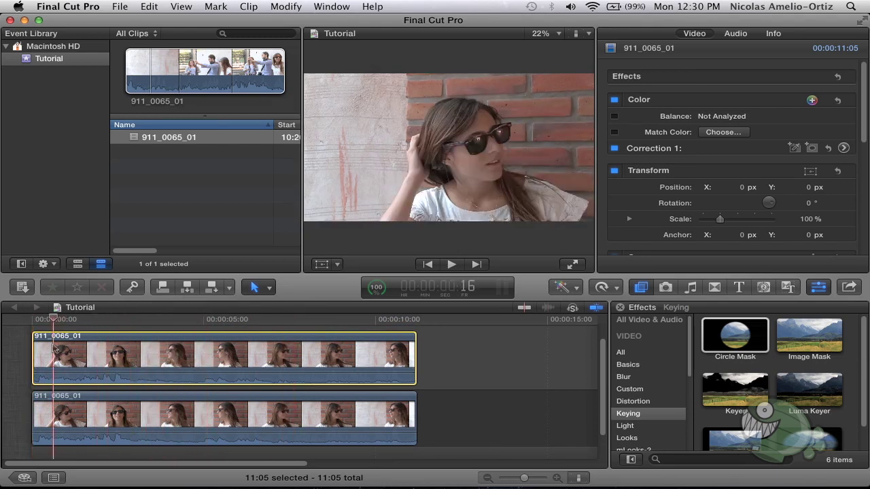
Step: Search All Video & Audio effects for 'pixe' and apply Pixellate to the upper interview clip
click(157, 412)
click(163, 354)
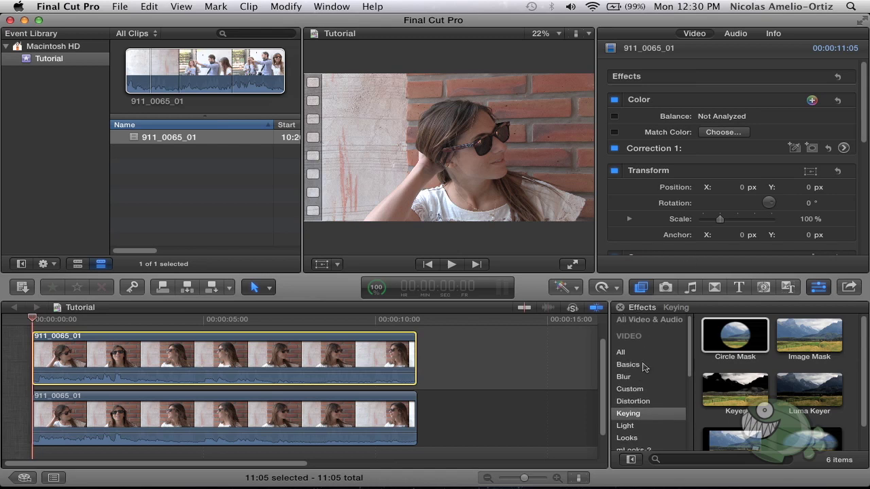
click(767, 320)
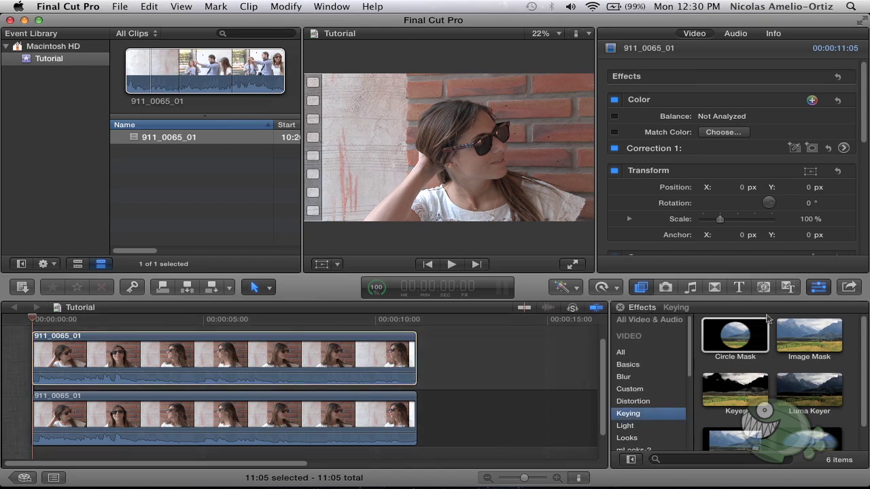
click(649, 323)
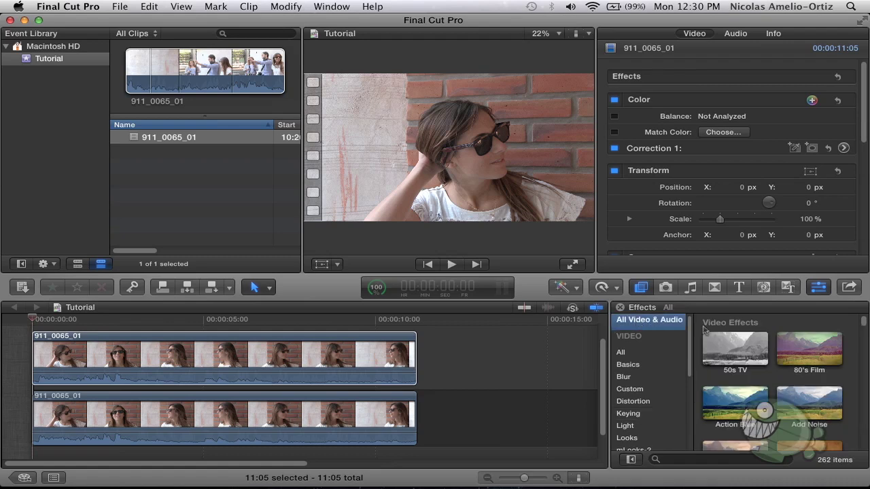
click(673, 459)
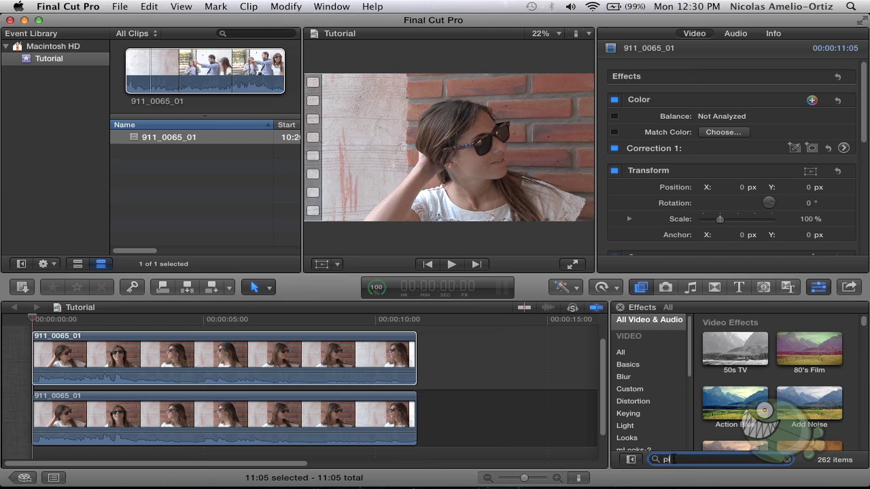
text(xe)
key(Tab)
click(740, 341)
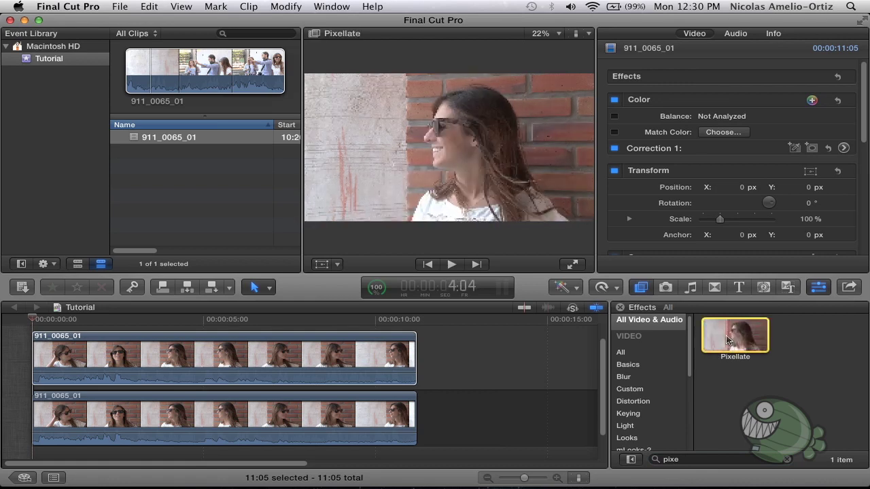
click(742, 336)
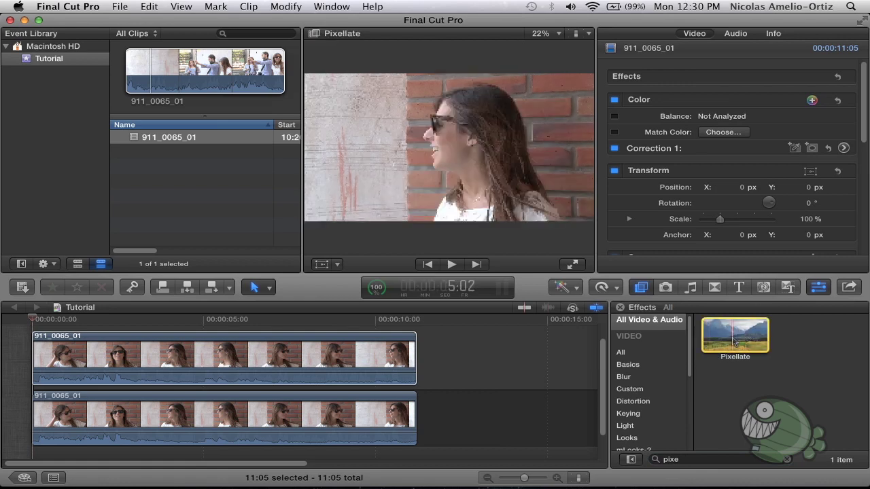
drag(734, 342, 347, 367)
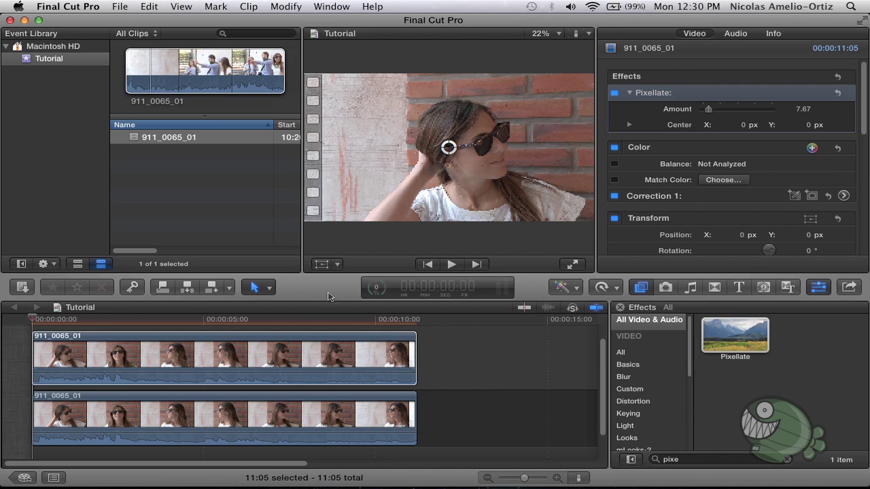
Step: Set the Pixellate Amount to 50 in the Inspector and reselect the upper clip
drag(708, 109, 735, 110)
click(802, 109)
text(50)
key(Return)
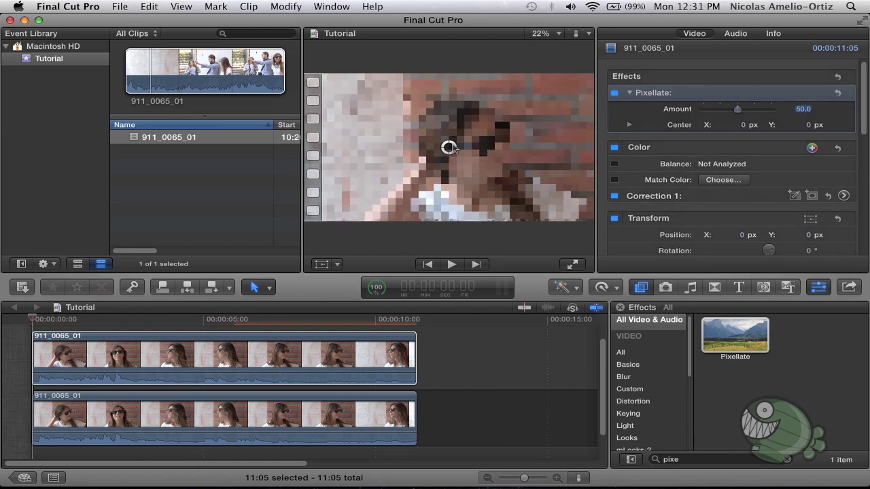
click(308, 363)
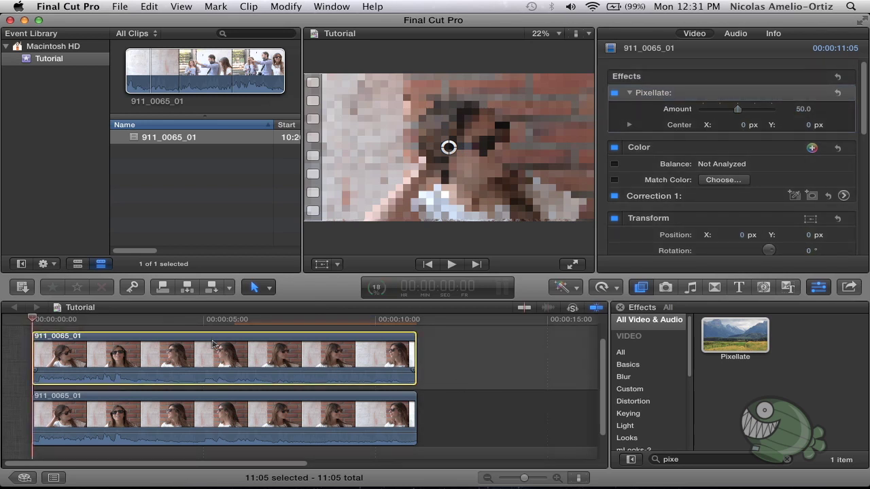
click(629, 414)
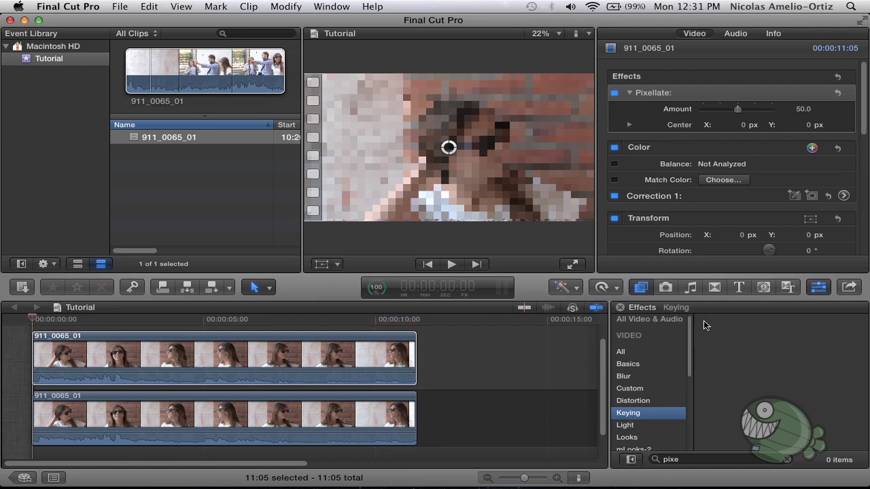
Step: Clear the effects search and drag the Keying Circle Mask onto the pixelated top clip
click(686, 459)
key(BackSpace)
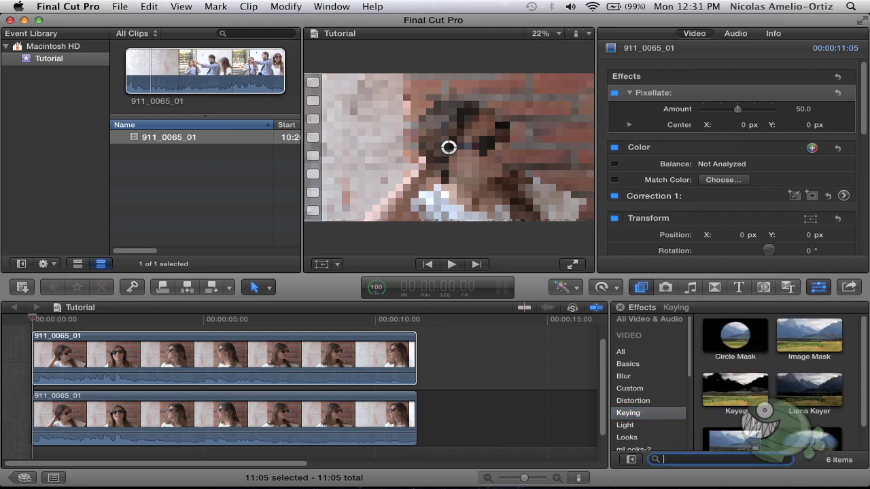
click(727, 342)
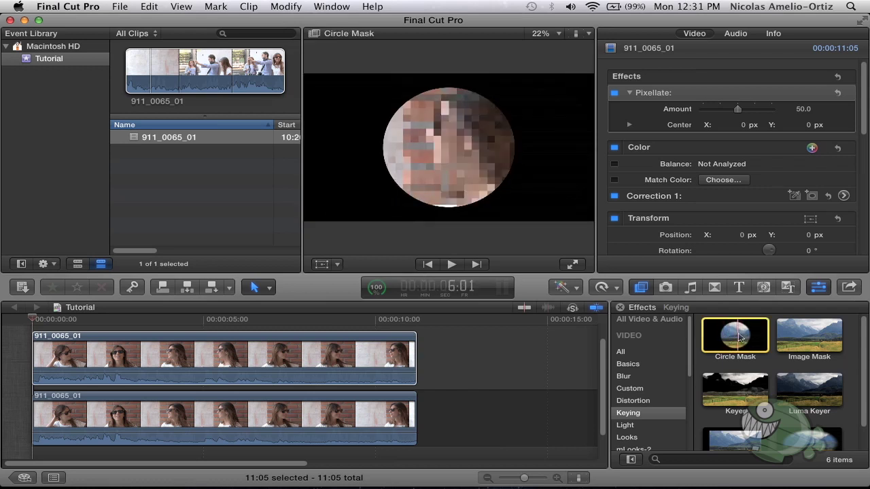
mouse_move(746, 338)
mouse_down()
mouse_move(607, 359)
mouse_move(271, 356)
mouse_up()
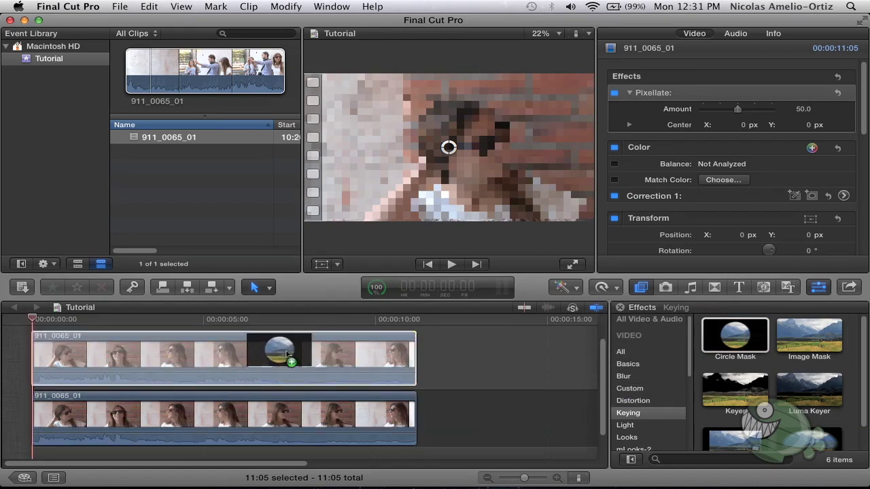
drag(271, 357, 243, 426)
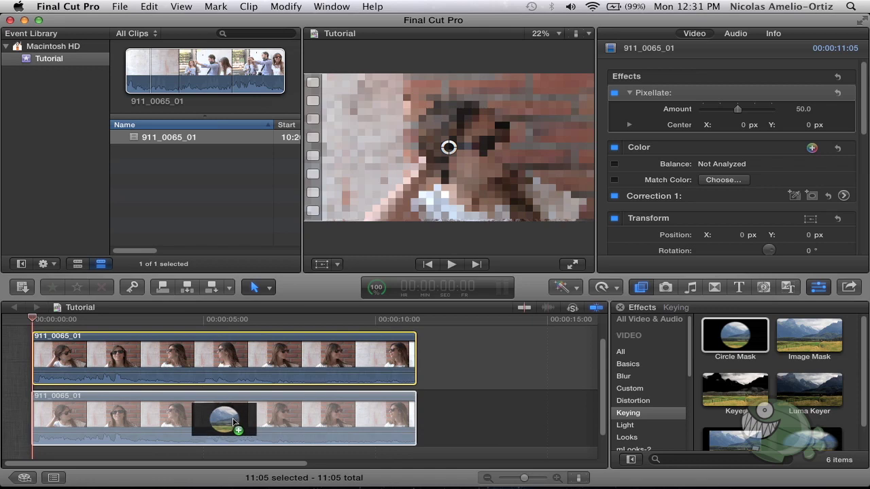
mouse_move(243, 426)
mouse_down()
mouse_move(240, 433)
mouse_move(246, 364)
mouse_up()
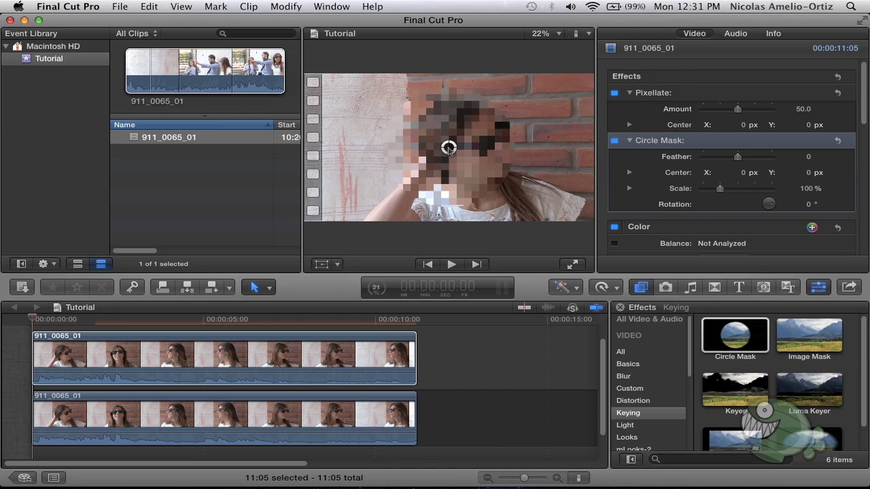
Step: Set Circle Mask Feather to -100 and centre the circle over her face at 93% scale
mouse_move(685, 123)
mouse_move(680, 163)
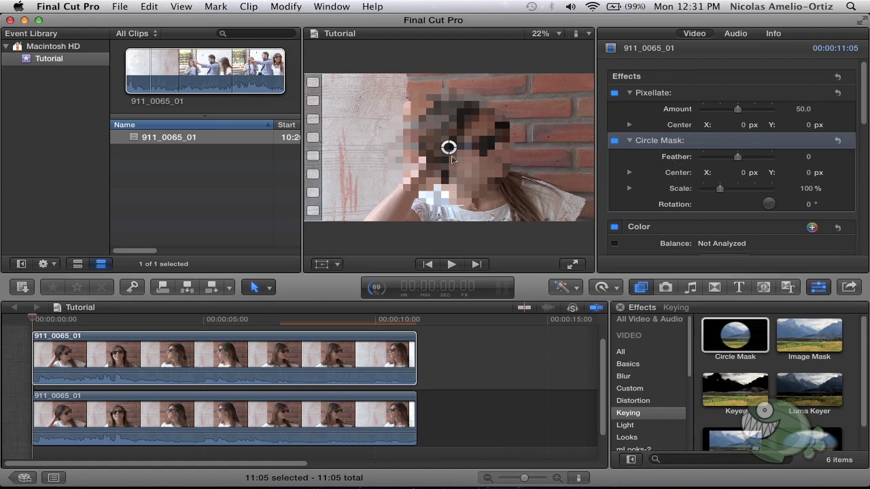
drag(738, 157, 687, 158)
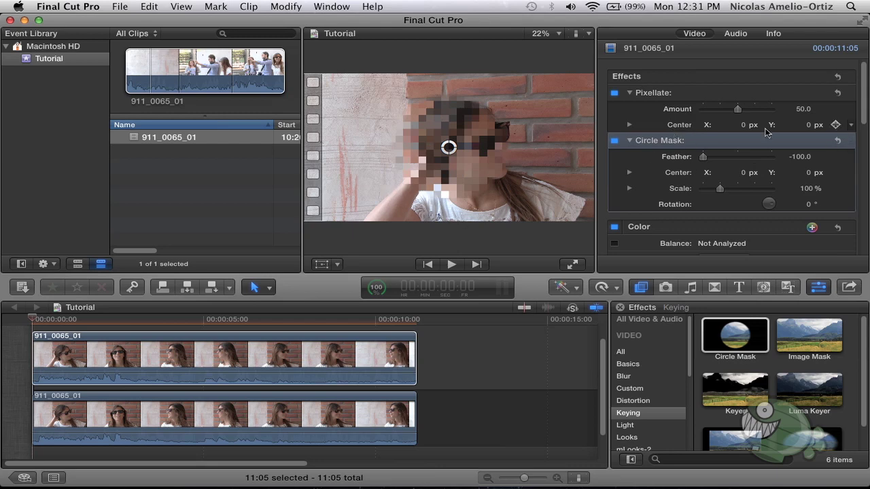
mouse_move(448, 148)
mouse_down()
mouse_move(474, 152)
mouse_move(467, 144)
mouse_up()
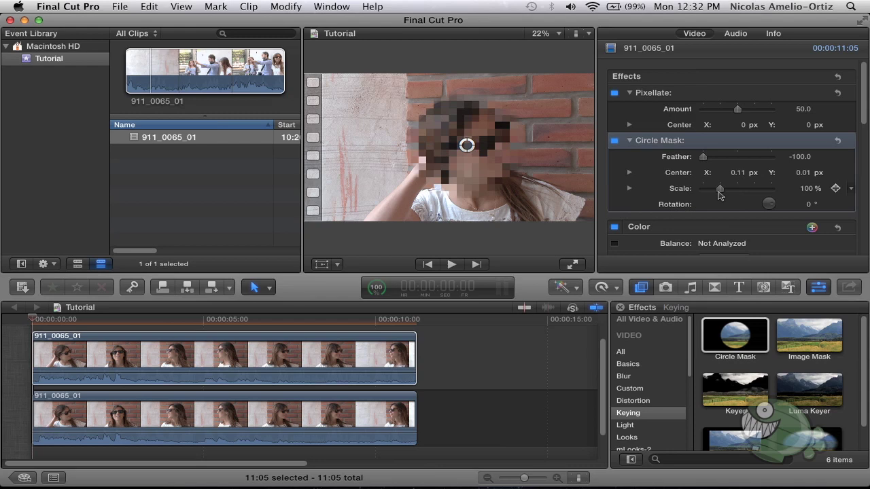
drag(719, 192, 715, 191)
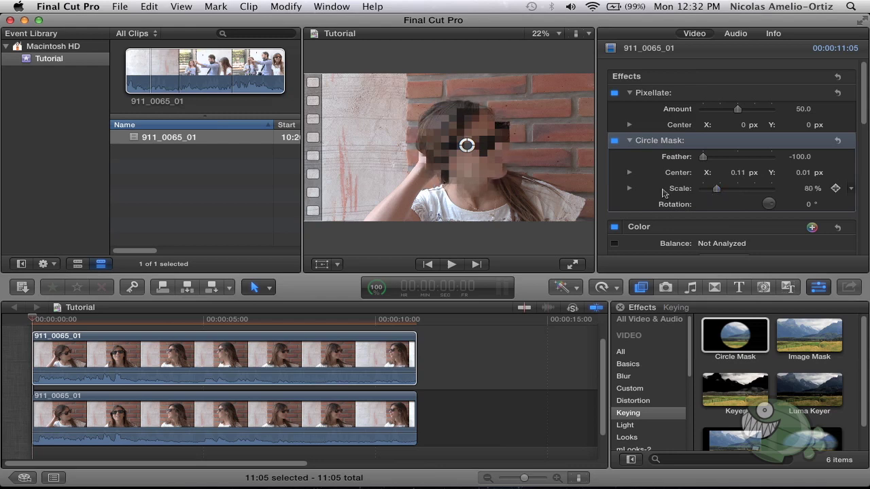
drag(476, 149, 466, 150)
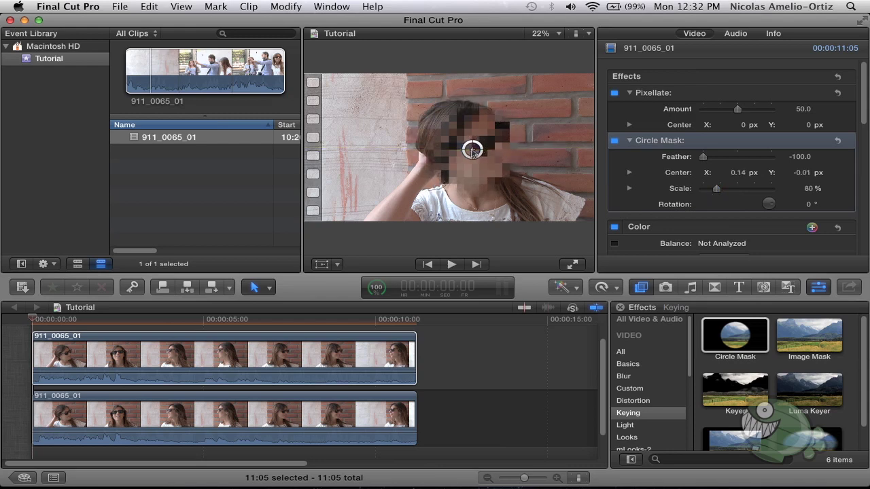
drag(466, 150, 466, 149)
drag(719, 189, 718, 191)
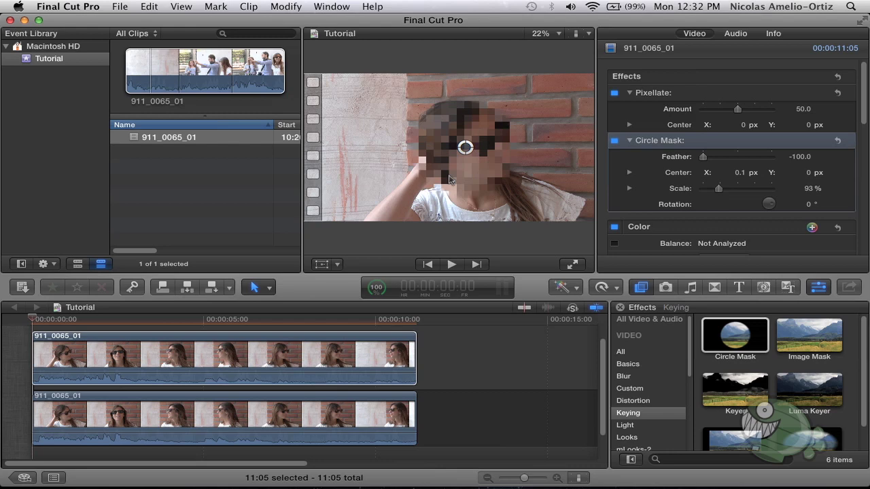
Step: At about two seconds, keyframe the Circle Mask Center and move the mask up-right onto her face
click(107, 327)
click(109, 330)
mouse_move(136, 320)
mouse_down()
mouse_move(112, 322)
mouse_move(122, 320)
mouse_up()
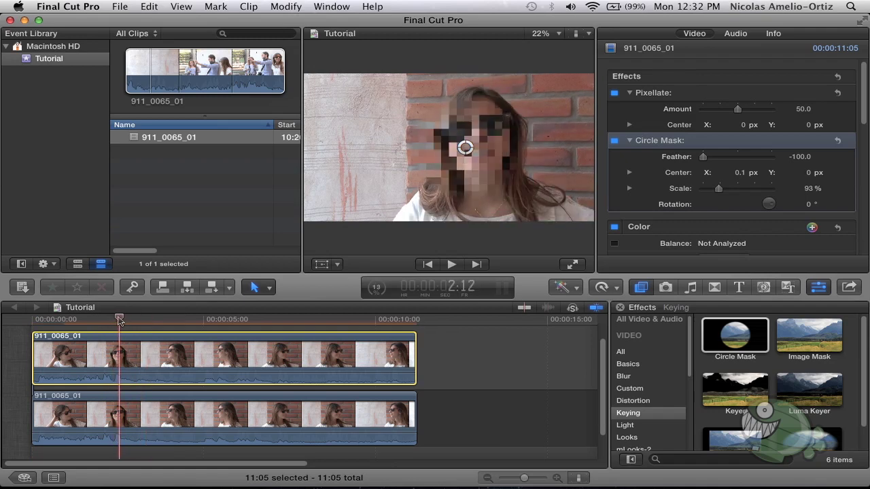
click(762, 176)
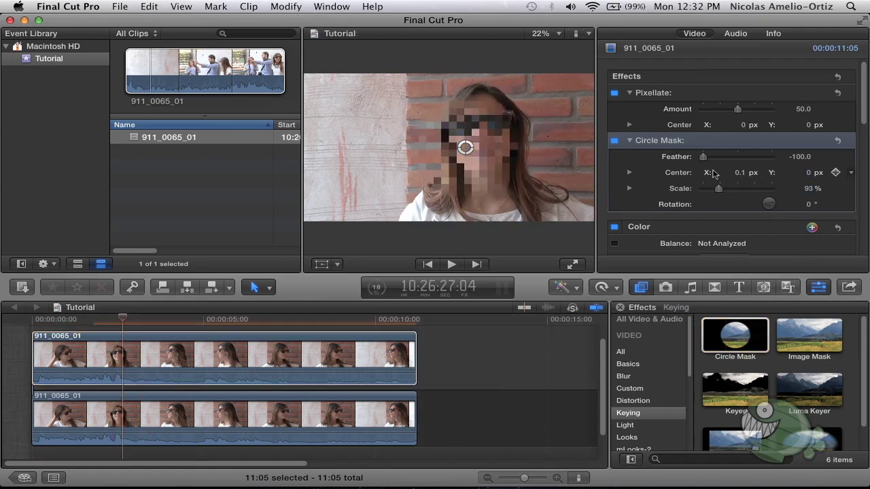
click(835, 172)
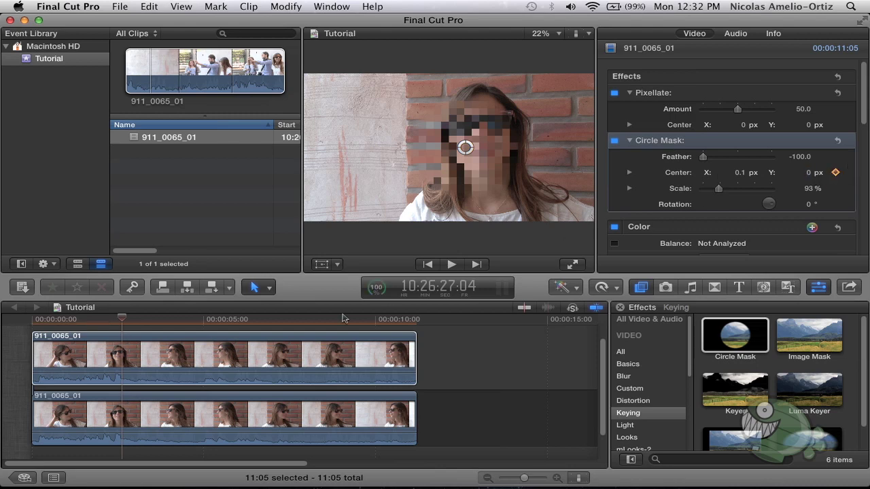
click(105, 379)
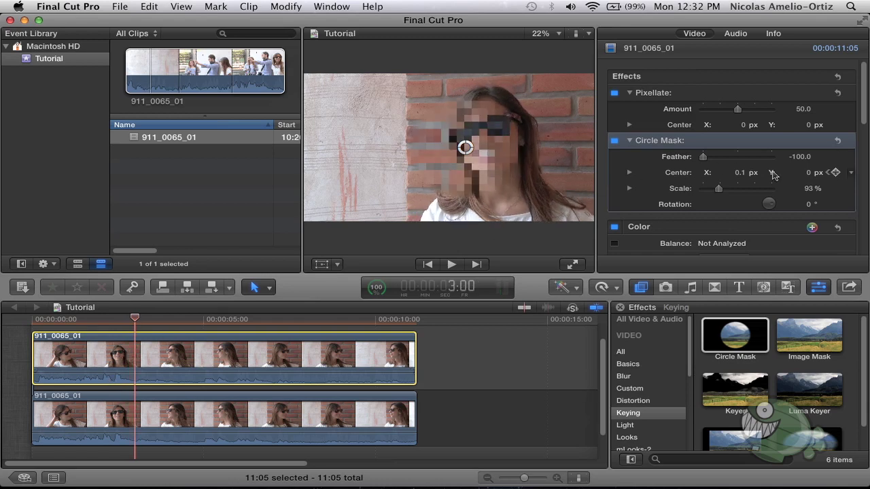
drag(465, 148, 485, 132)
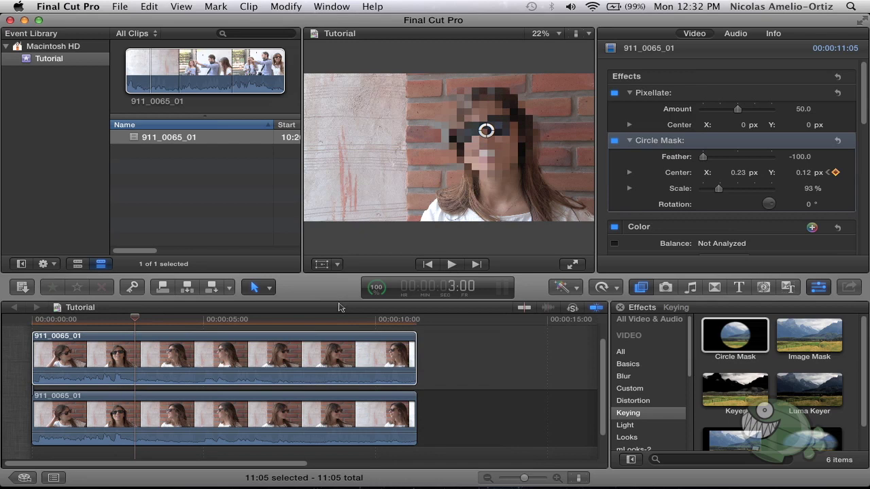
key(space)
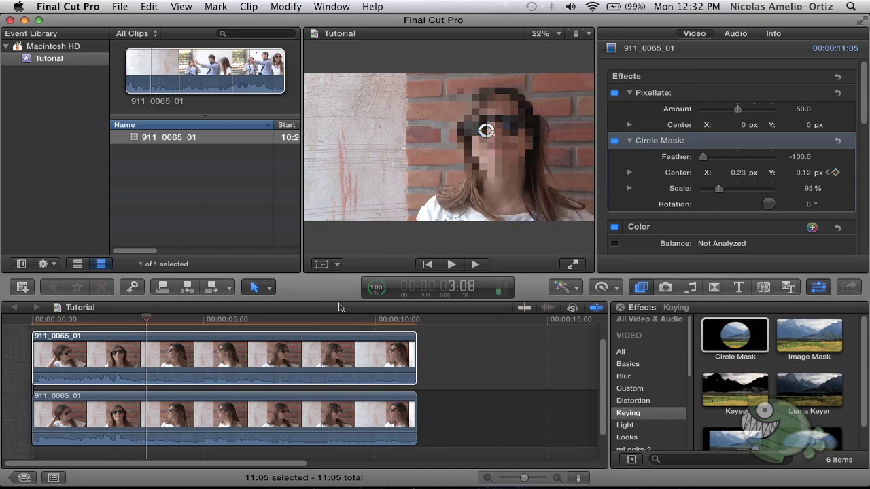
Step: Keyframe the mask shifted down-right, then a frame later keyframe it moved left and down
click(837, 173)
drag(486, 133, 499, 137)
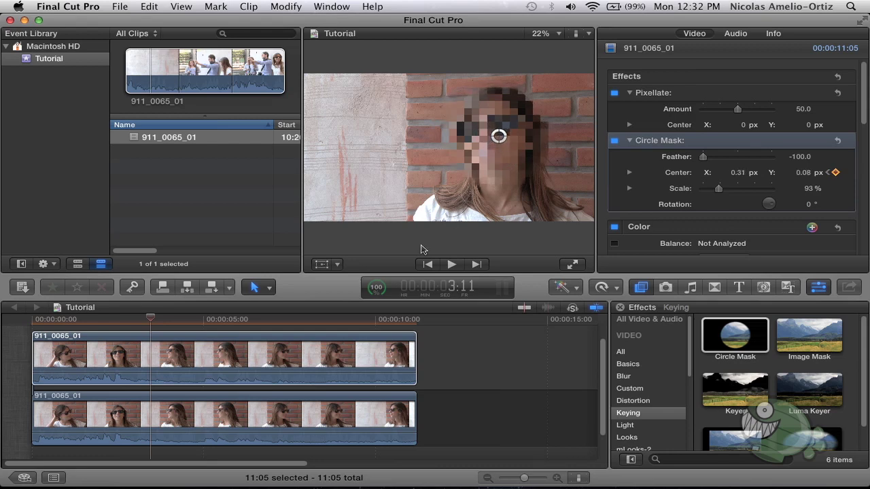
key(Right)
key(Right)
key(Right)
key(Right)
key(Right)
key(Right)
click(836, 173)
drag(499, 136, 485, 143)
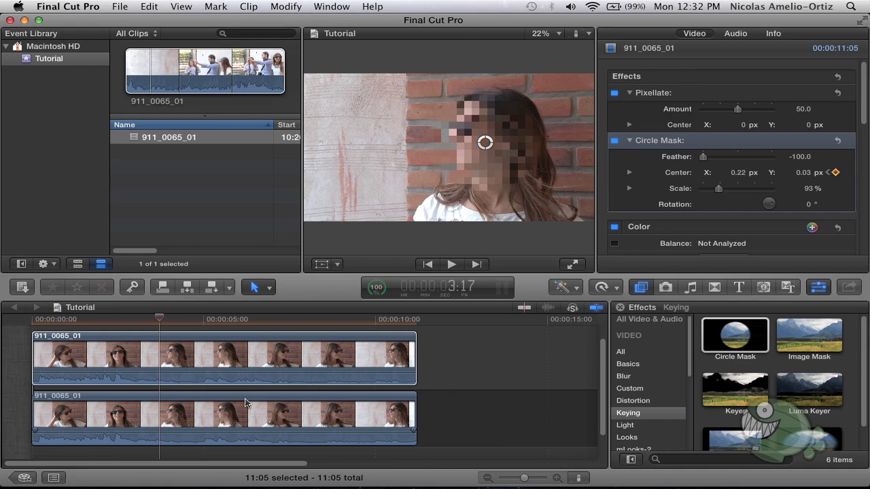
Step: Near four seconds, keyframe the mask shifted left, play back to check, and return to the start
key(Right)
key(Right)
key(Right)
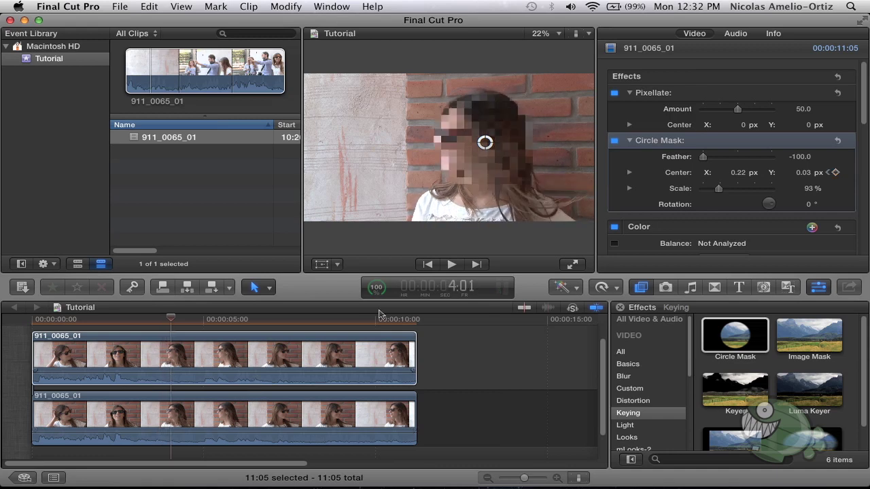
key(Right)
key(Right)
key(Right)
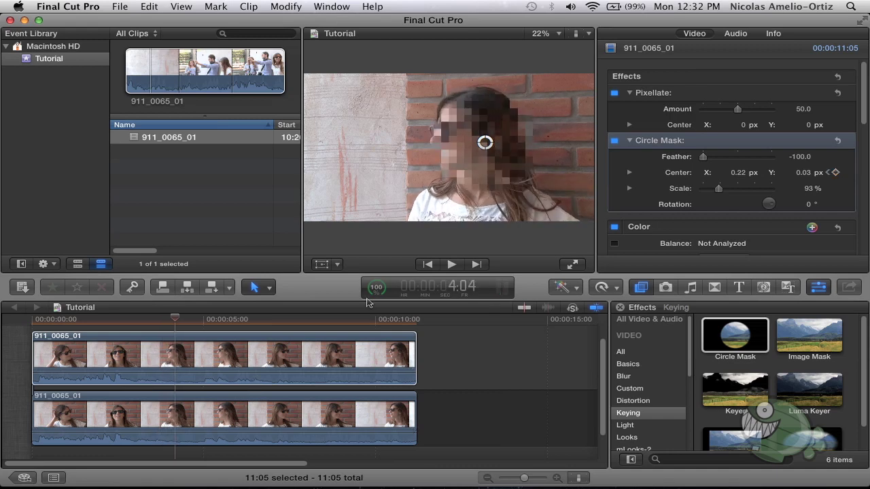
key(Left)
key(Left)
key(Left)
key(Left)
key(Left)
key(Left)
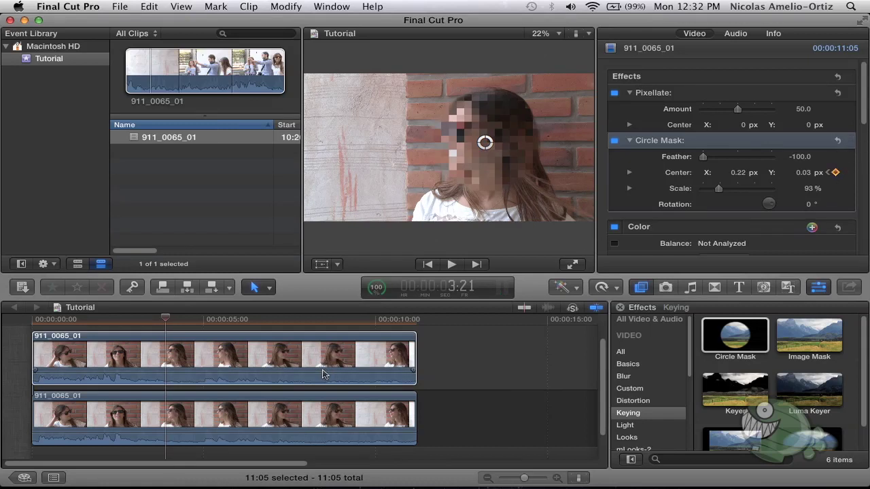
key(Right)
key(Right)
key(Right)
key(Right)
key(Right)
key(Right)
key(Right)
key(Right)
key(Right)
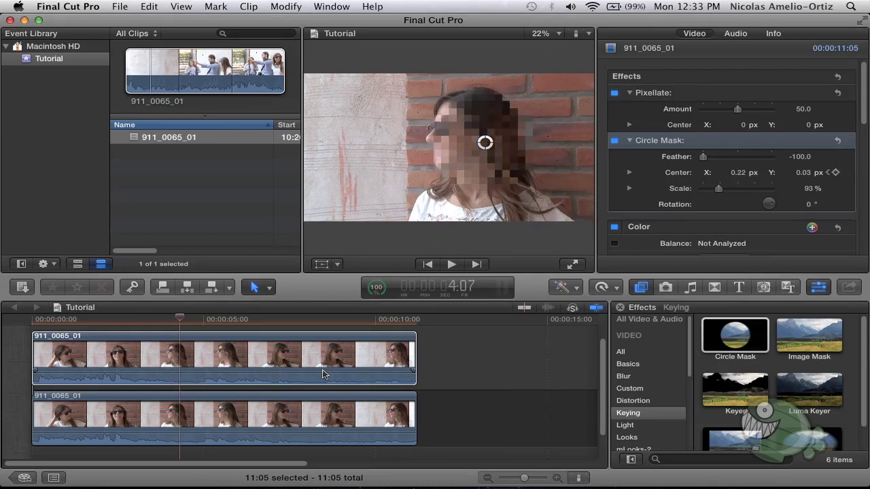
click(836, 174)
mouse_move(485, 142)
mouse_down()
mouse_move(457, 141)
mouse_move(474, 141)
mouse_up()
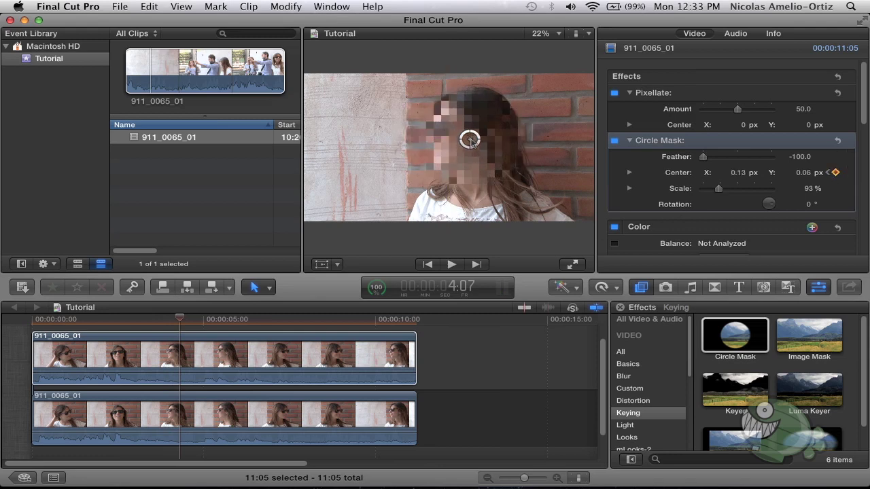
key(space)
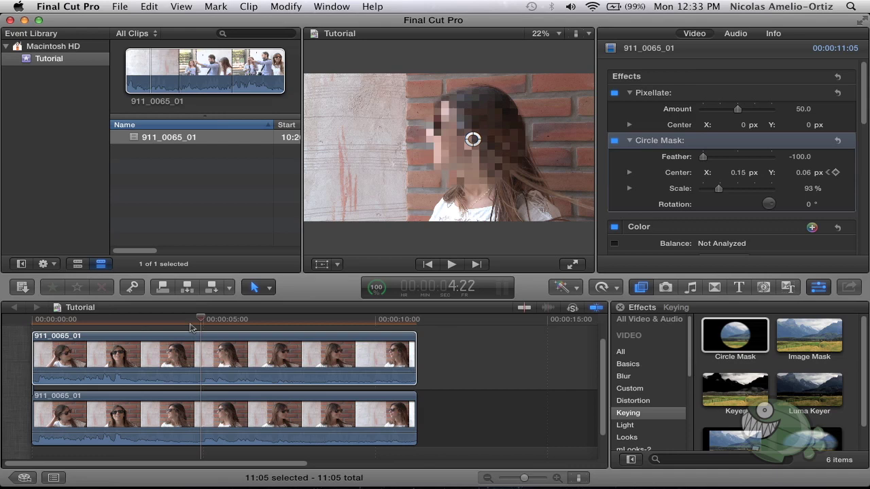
click(41, 343)
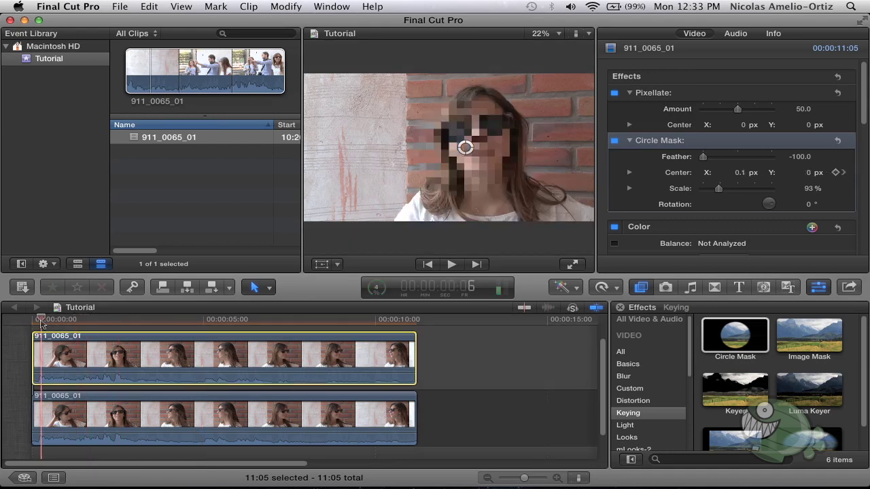
Step: Mute audio, play to find where the mask drifts, and add a mask centre keyframe at 7:21
key(XF86AudioMute)
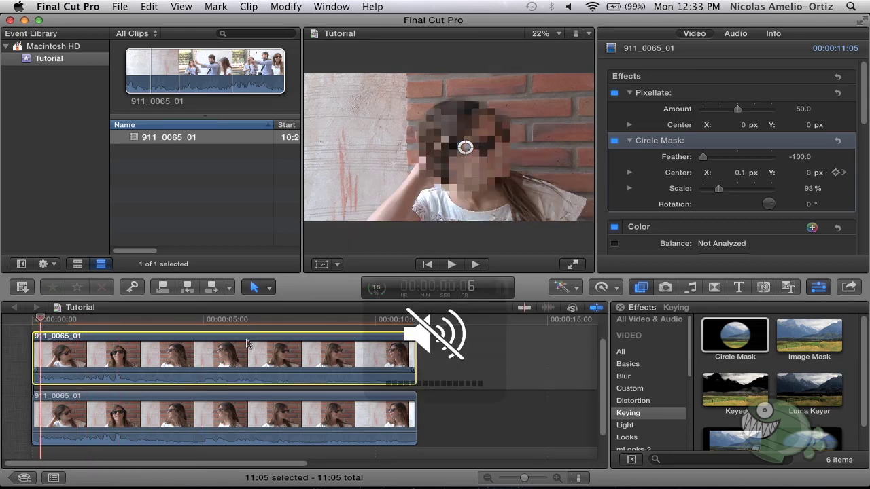
key(space)
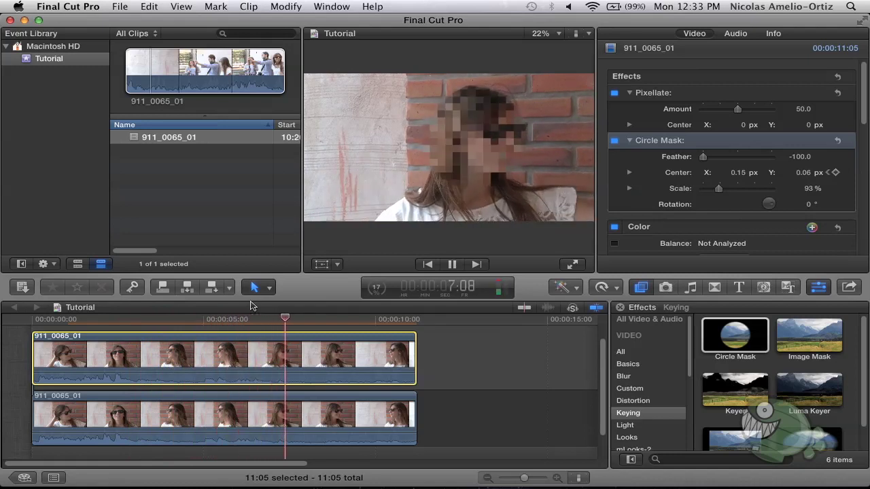
key(space)
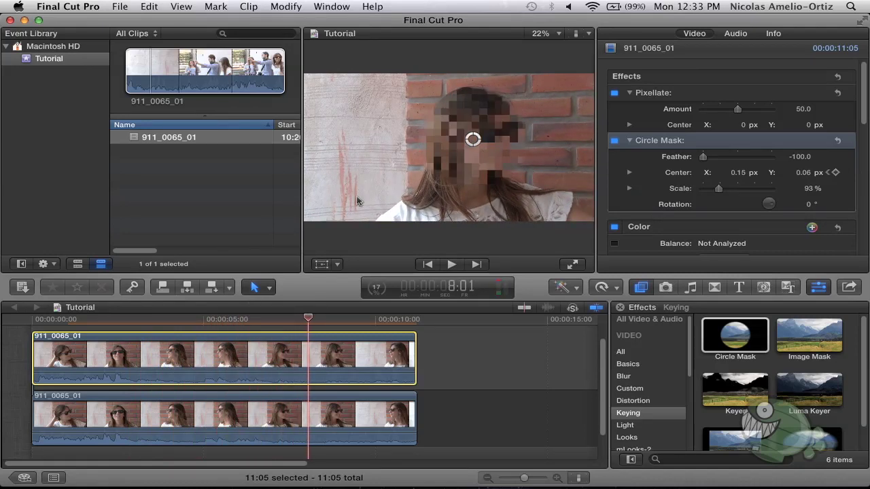
key(space)
key(space)
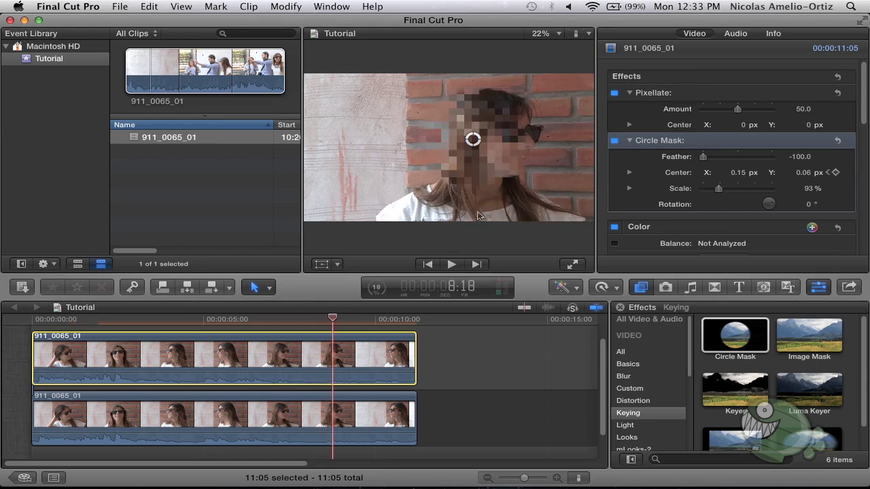
key(shift+Left)
key(shift+Left)
key(shift+Left)
key(Left)
key(Left)
key(Left)
key(Right)
key(Right)
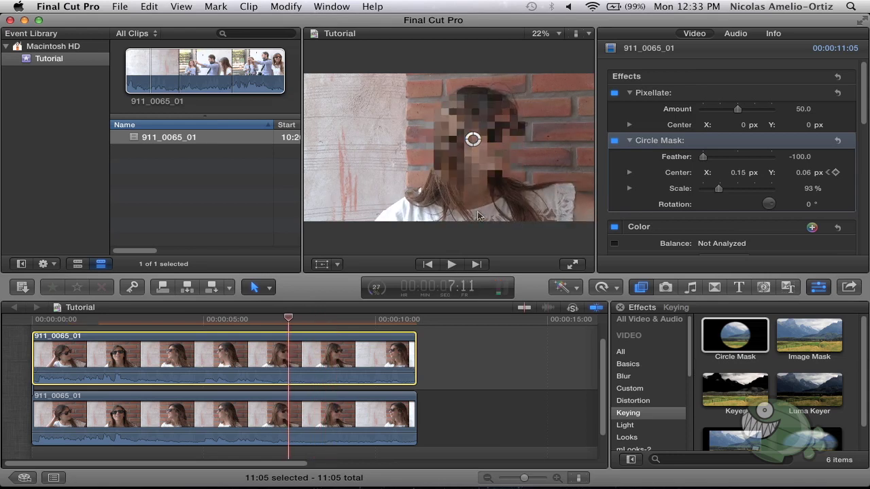
key(Right)
key(Right)
key(Right)
key(Right)
key(Right)
key(Right)
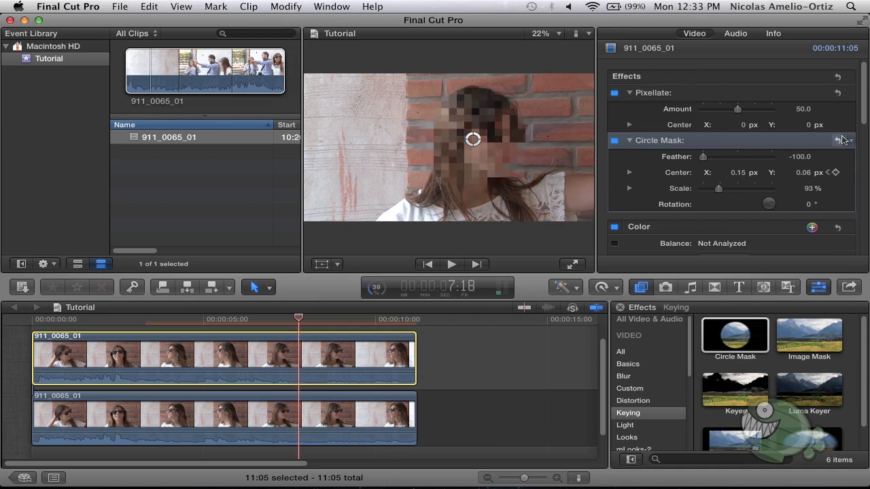
key(Right)
key(Right)
key(Right)
click(835, 172)
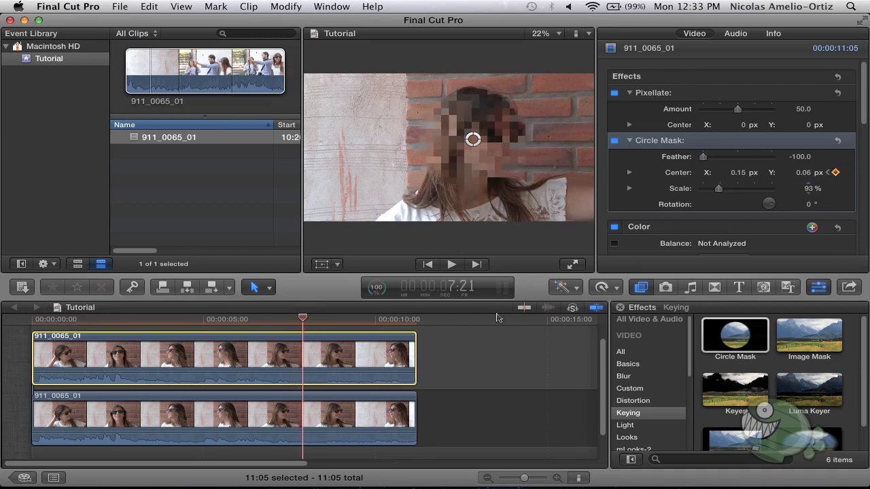
Step: Keyframe the mask centre at 8:17 shifted right, then a few frames later shifted back left
key(Right)
key(Right)
key(Right)
key(Right)
key(Right)
key(Right)
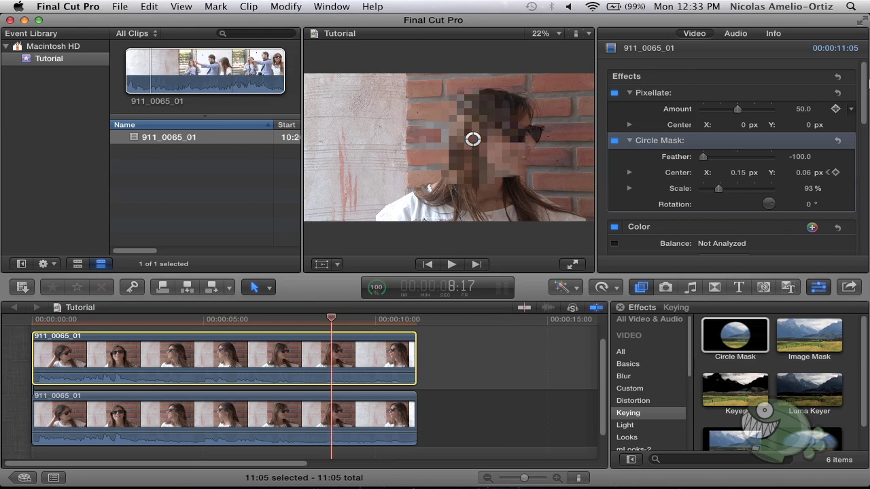
click(835, 171)
drag(473, 142, 492, 141)
key(Right)
key(Right)
key(Right)
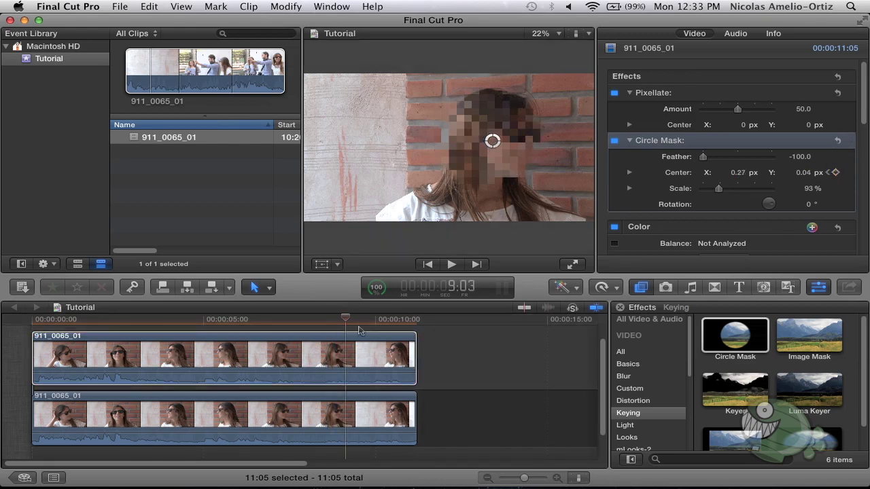
key(Right)
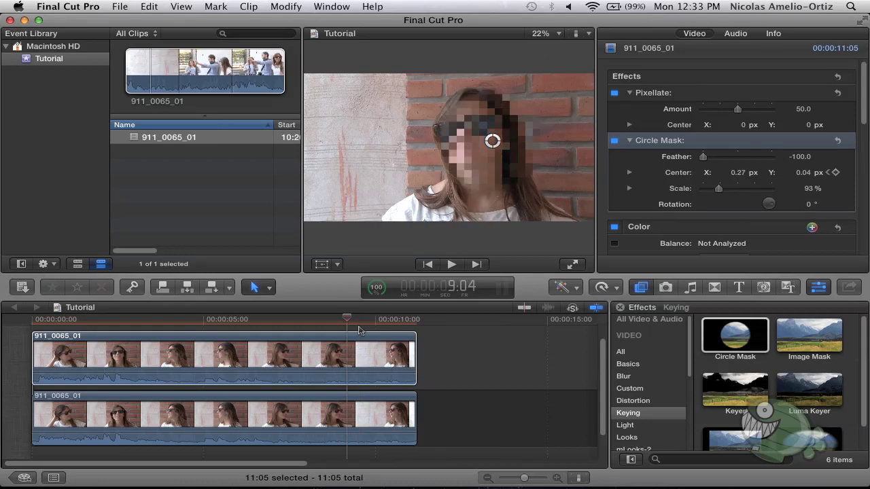
key(Right)
key(Right)
key(Right)
key(Right)
key(Right)
key(Right)
key(Right)
key(Left)
key(Left)
key(Left)
key(Left)
key(Left)
key(Left)
key(Left)
key(Right)
key(Right)
key(Right)
key(Right)
key(Right)
key(Right)
key(Right)
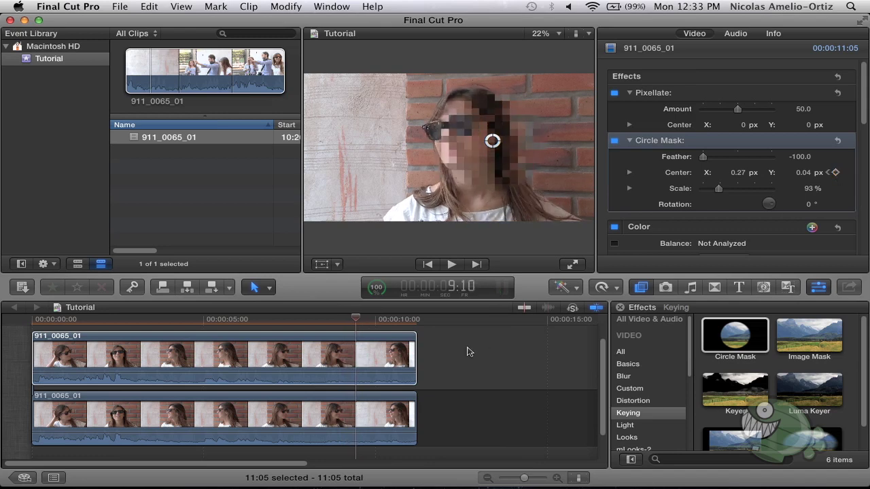
click(837, 173)
drag(492, 143, 473, 142)
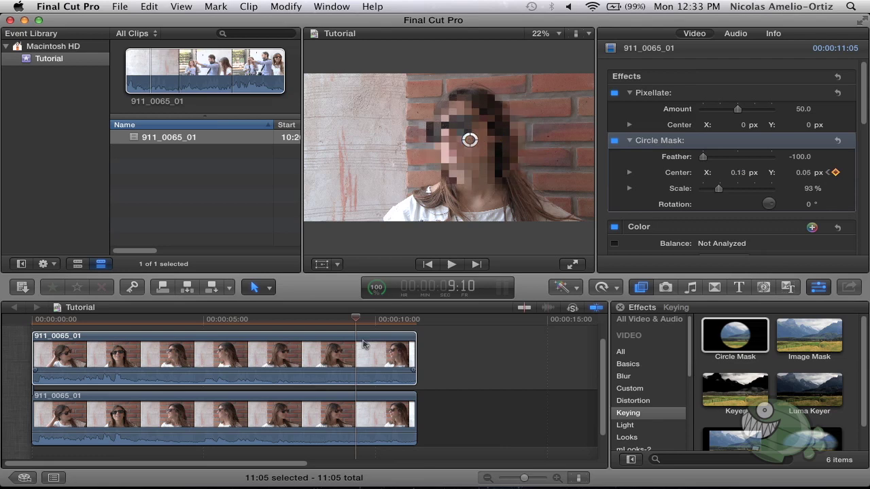
Step: Near 10 seconds, slide the mask right in two moves to follow her, then replay from 6 seconds
key(Right)
key(Right)
key(Right)
key(Right)
key(Right)
key(Right)
key(Right)
key(Right)
key(Right)
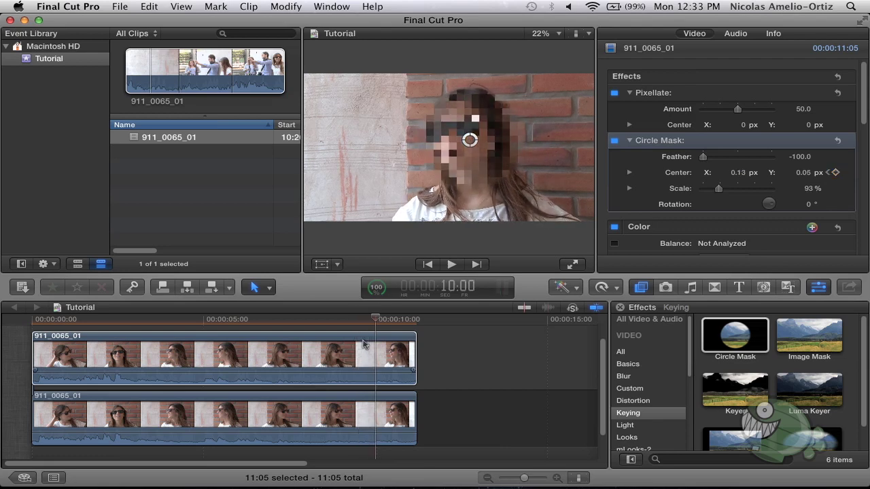
key(Right)
key(Right)
key(Right)
key(Right)
key(Right)
key(Right)
key(Right)
key(Right)
key(Right)
key(Right)
key(Right)
key(Right)
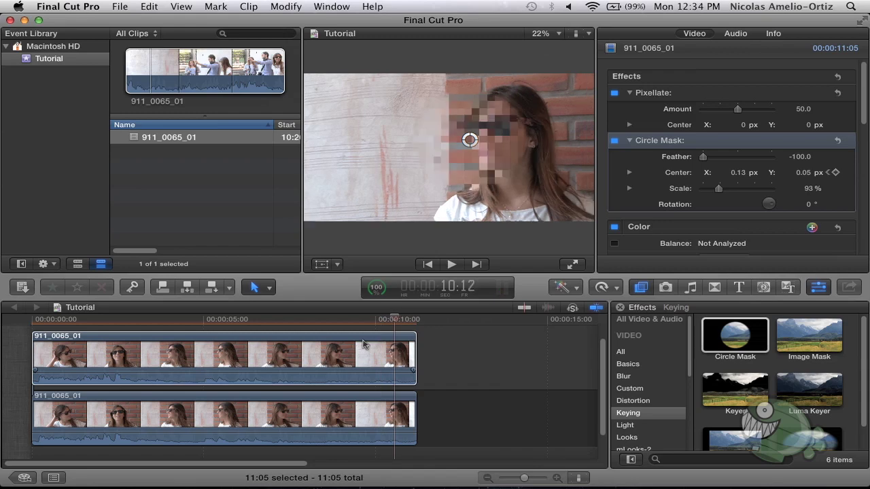
key(Left)
key(Left)
key(Left)
key(Left)
key(Left)
key(Left)
key(Left)
key(Left)
key(Left)
key(Left)
key(Left)
key(Left)
key(Left)
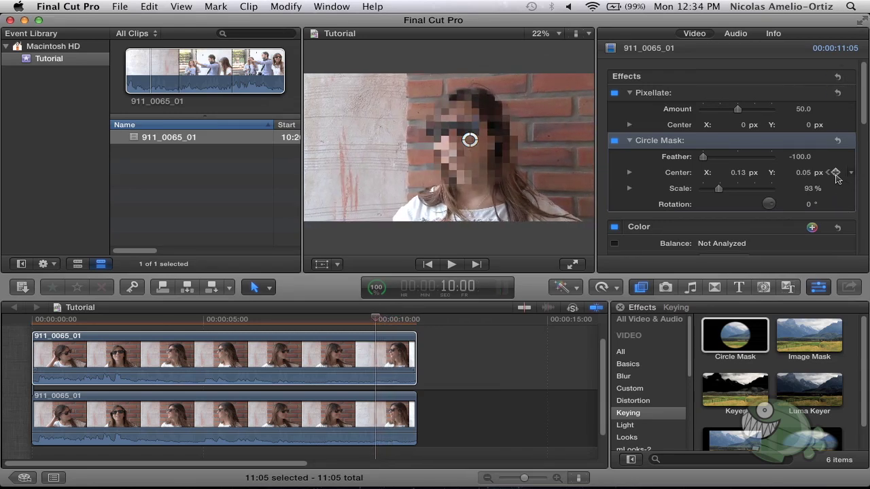
key(Right)
key(Right)
key(Right)
key(Right)
key(Right)
key(Right)
key(Right)
key(Right)
key(Right)
key(Right)
key(Right)
drag(470, 139, 503, 140)
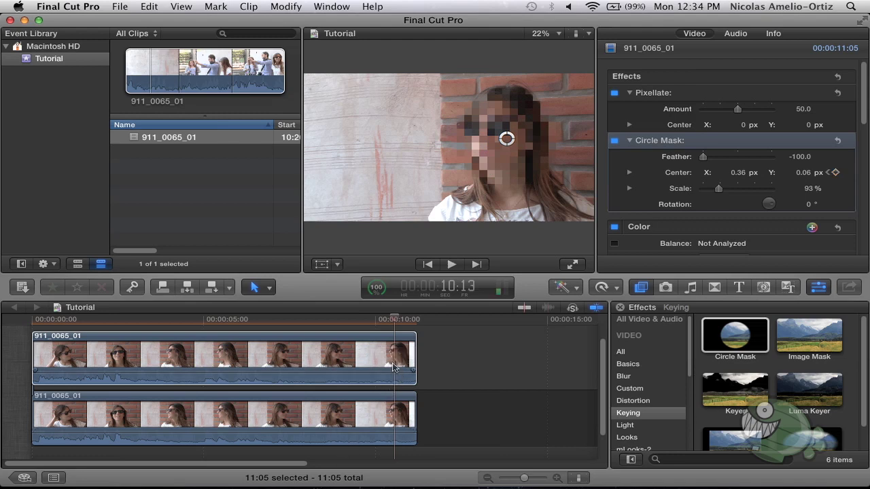
key(Right)
key(Right)
key(Right)
key(Right)
key(Right)
drag(510, 141, 534, 134)
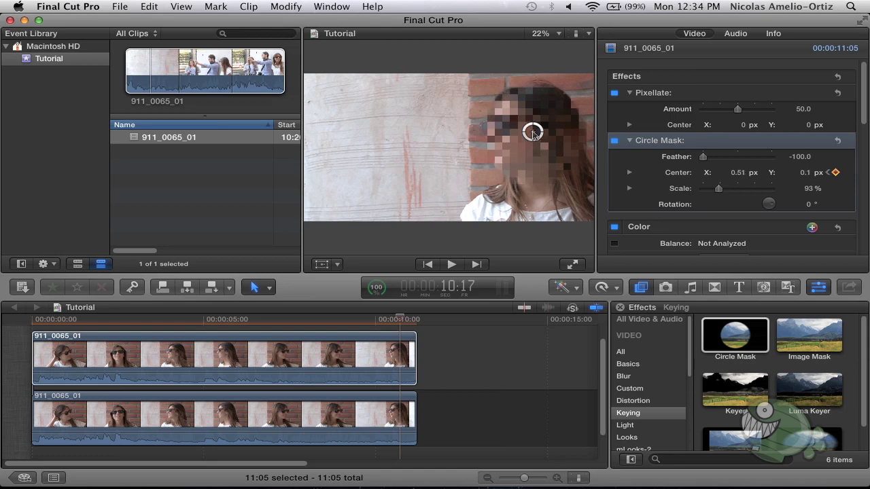
click(251, 325)
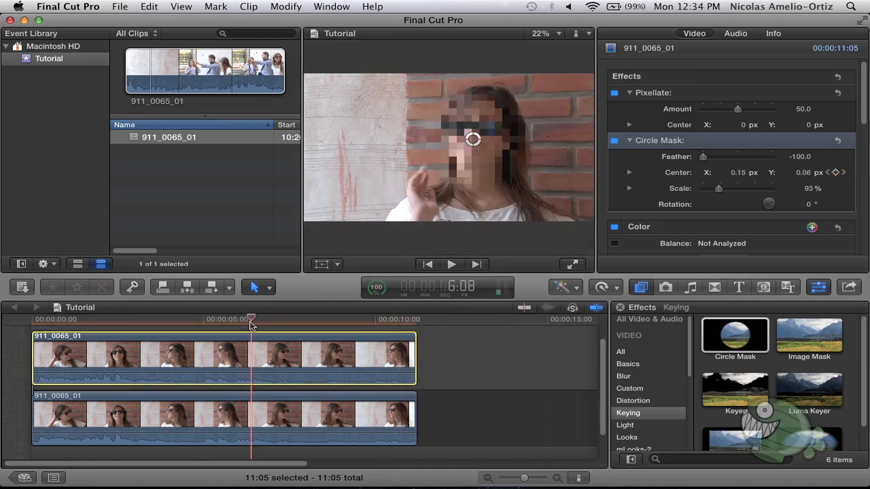
key(space)
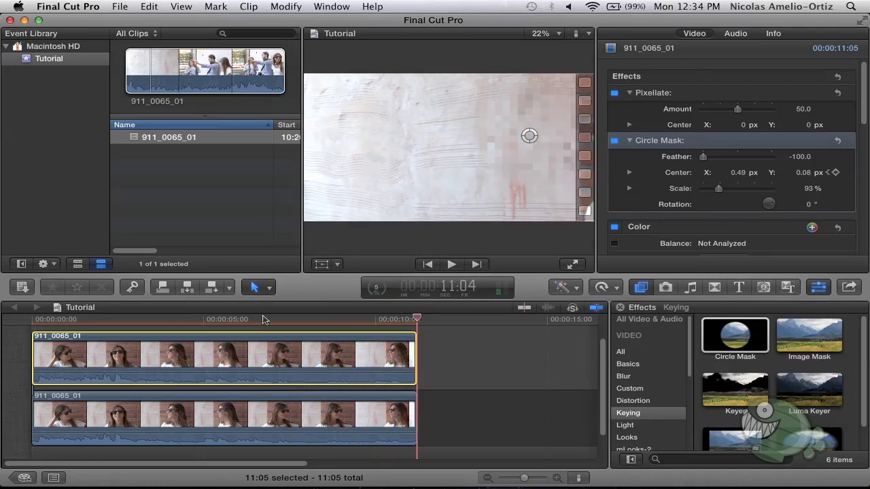
mouse_move(222, 321)
mouse_down()
mouse_move(239, 321)
mouse_move(89, 337)
mouse_up()
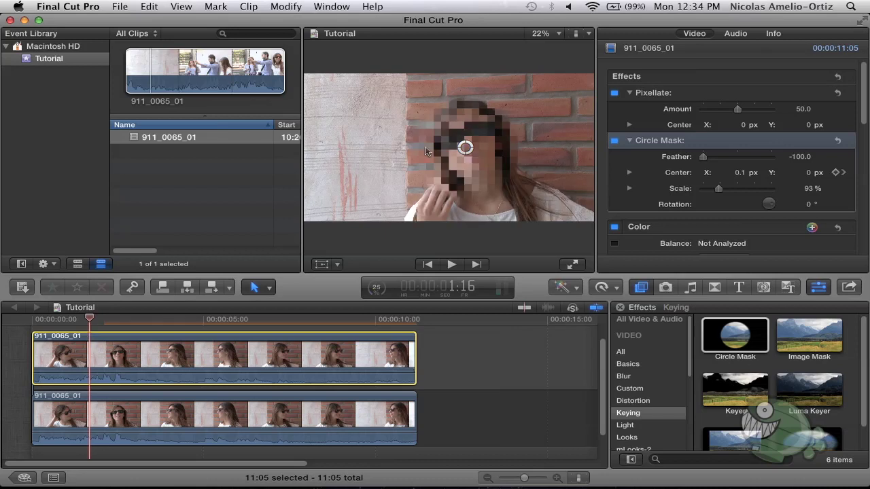